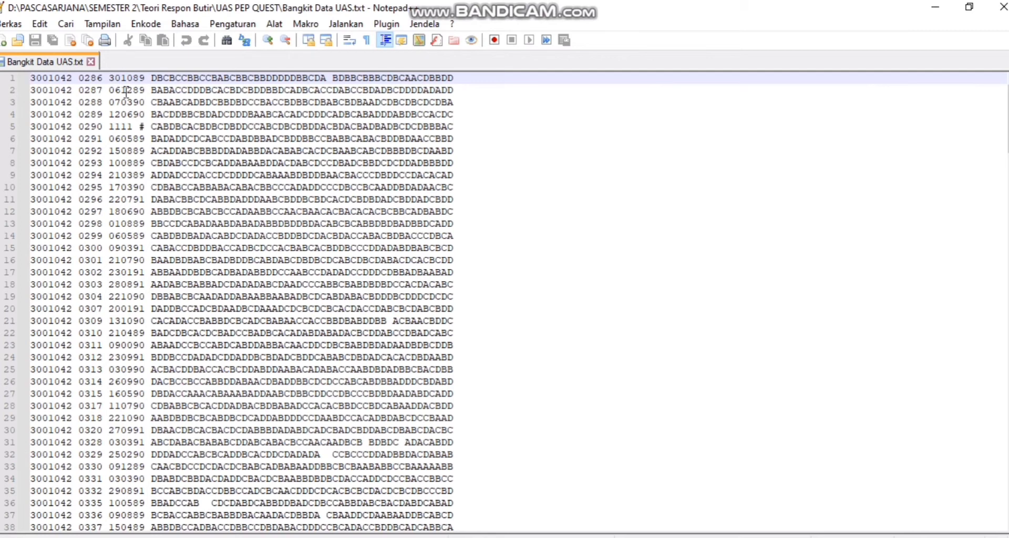
Switch from the response data to the ANALISIS QUEST folder, and bring up the Bangkit Data UAS control file in Notepad.
click(150, 82)
mouse_move(418, 537)
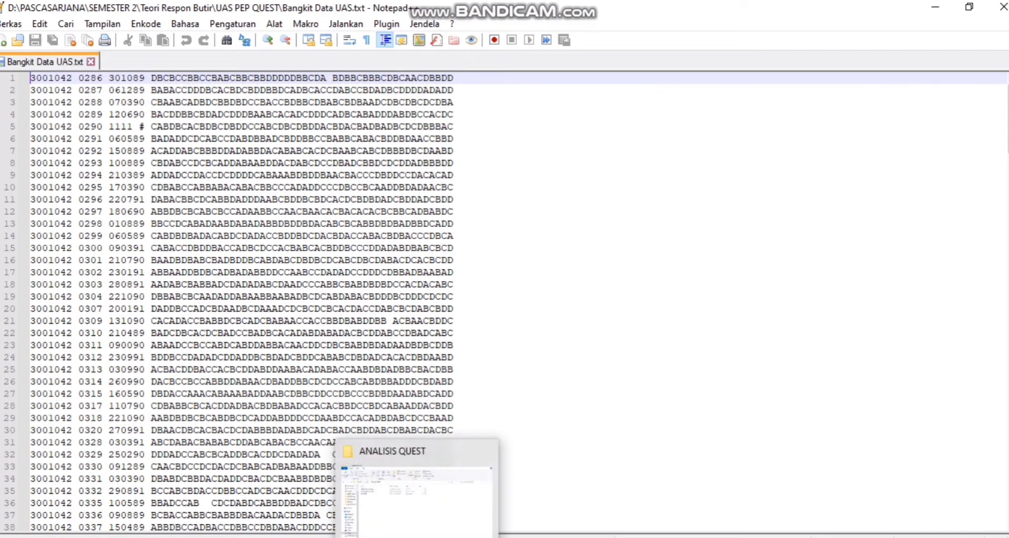
click(416, 494)
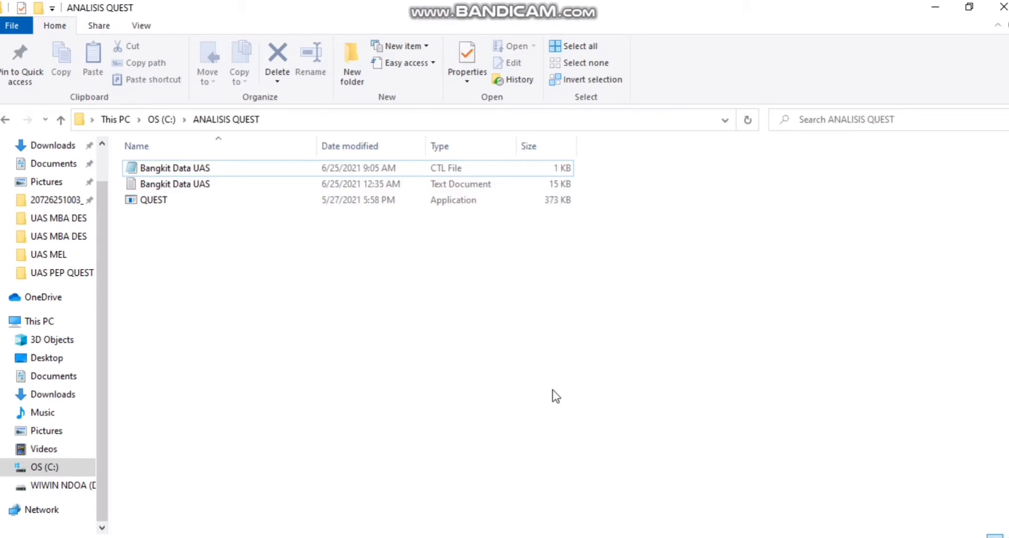
mouse_move(567, 536)
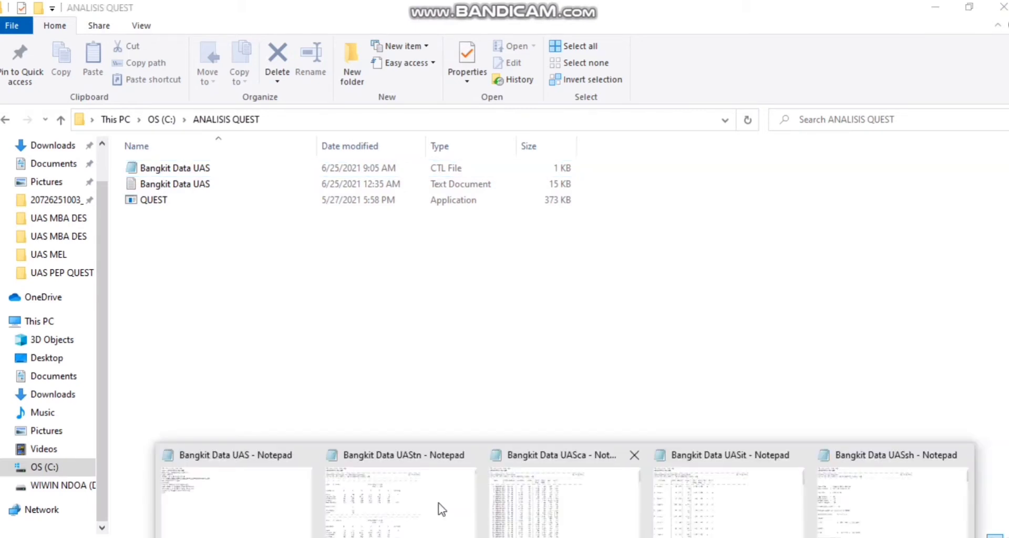
click(243, 482)
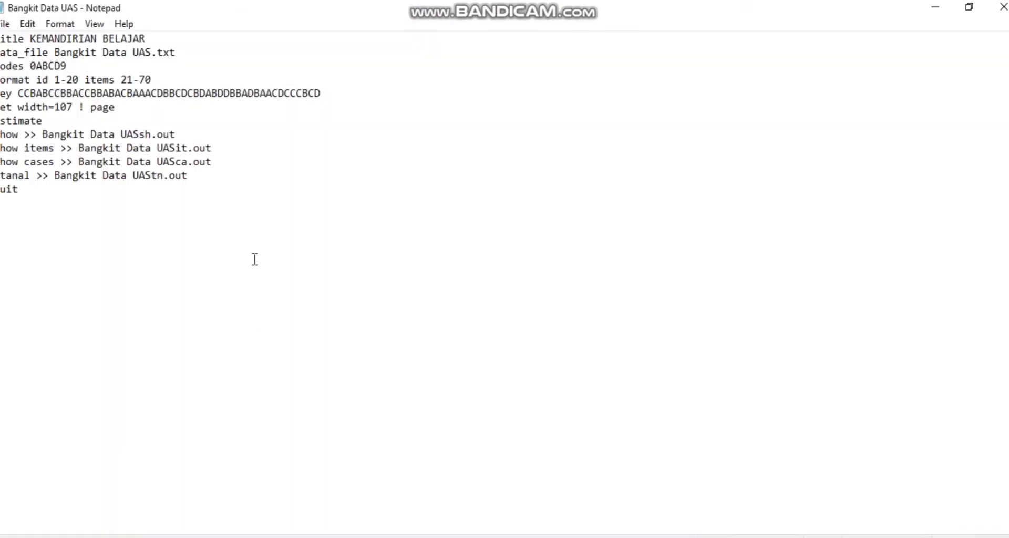
Review the control file's title, data_file, codes and format lines, including the column ranges for id and items.
drag(157, 37, 1, 37)
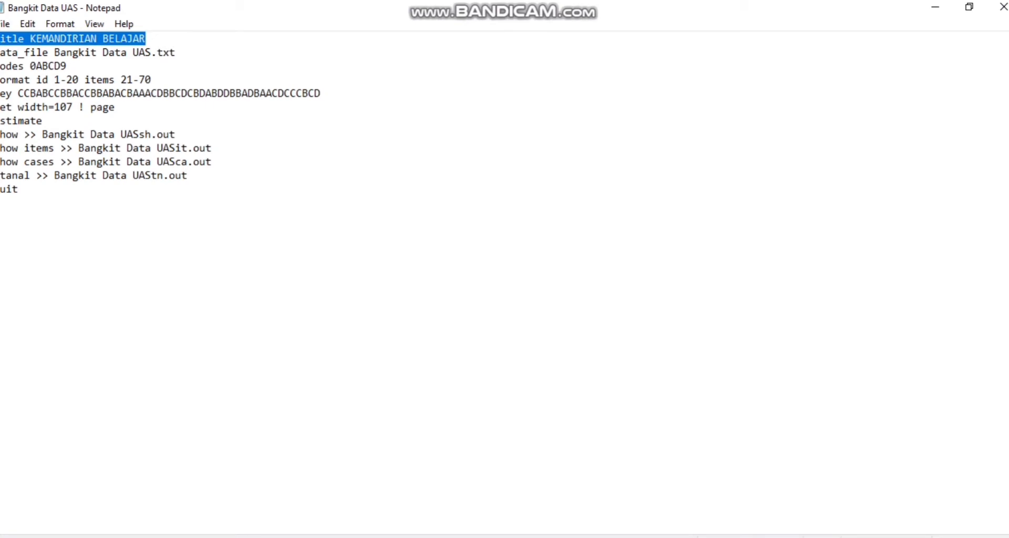
drag(1, 52, 189, 54)
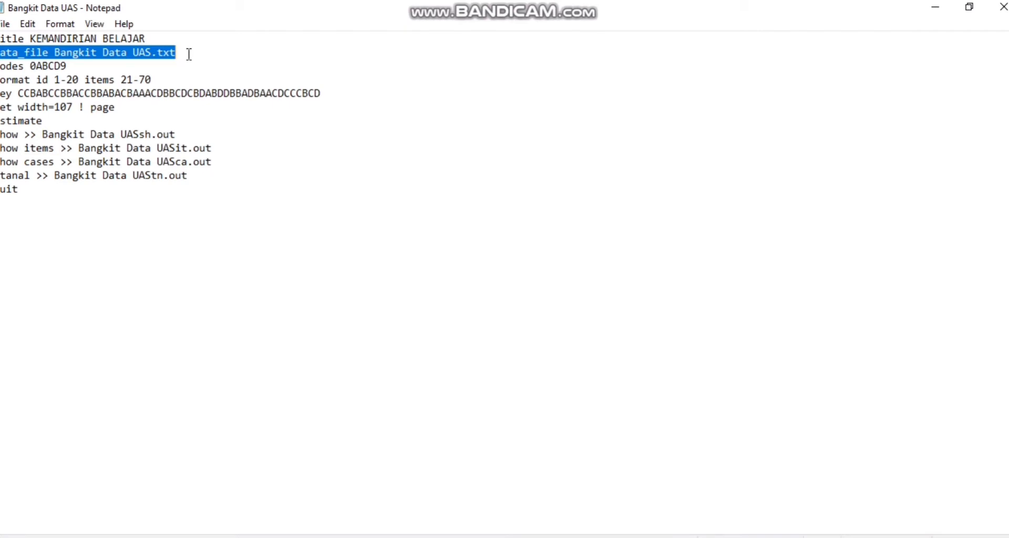
click(79, 67)
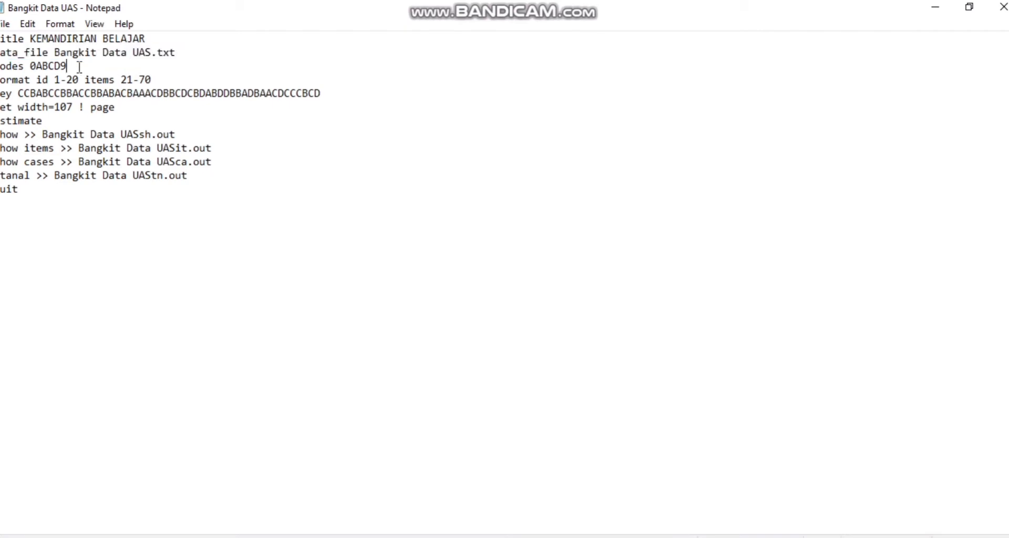
drag(79, 67, 0, 67)
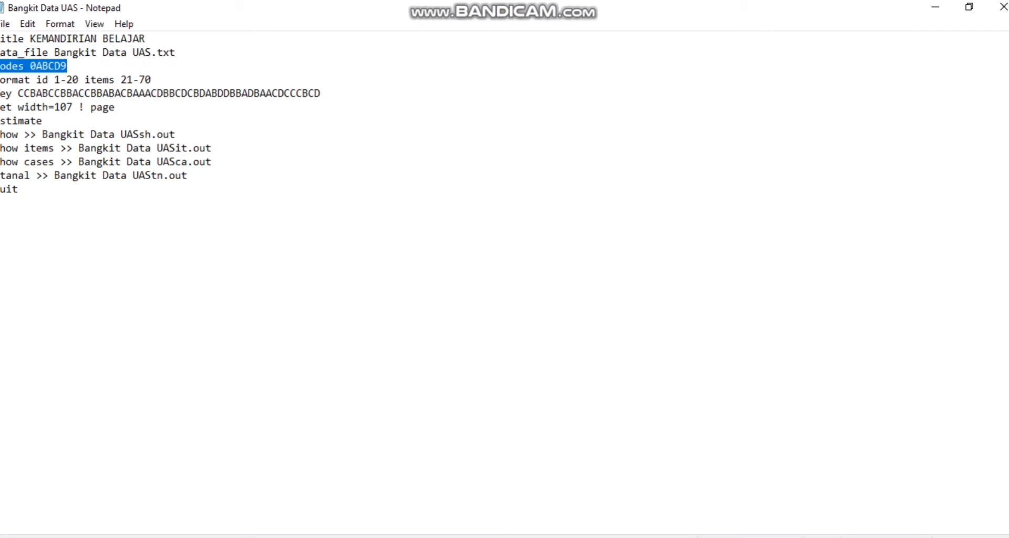
drag(1, 79, 162, 77)
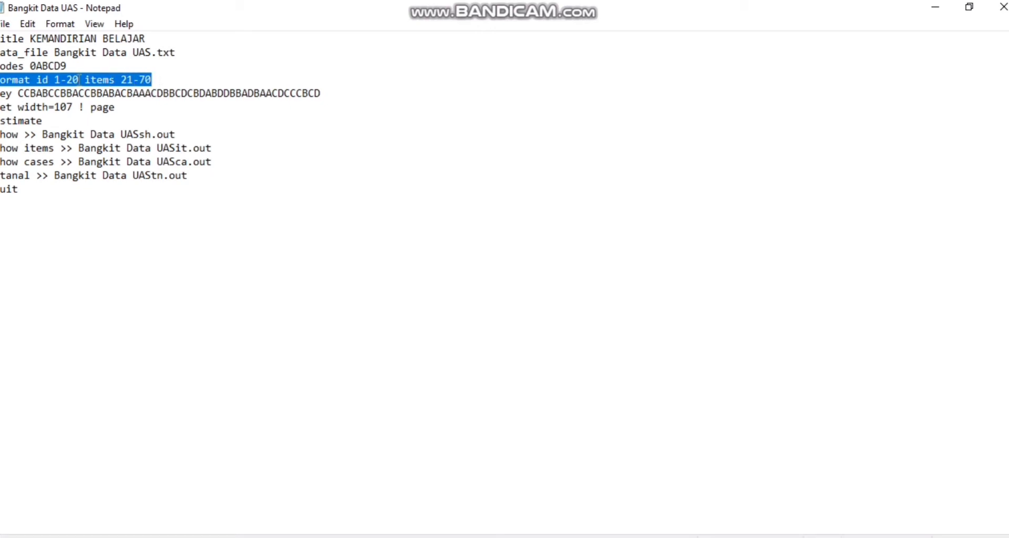
drag(54, 82, 82, 83)
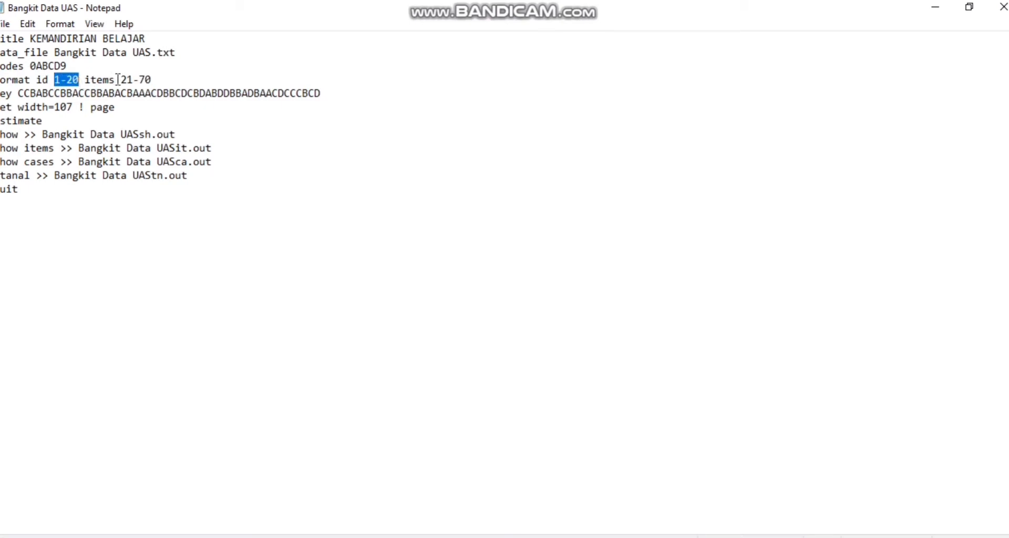
drag(120, 80, 153, 80)
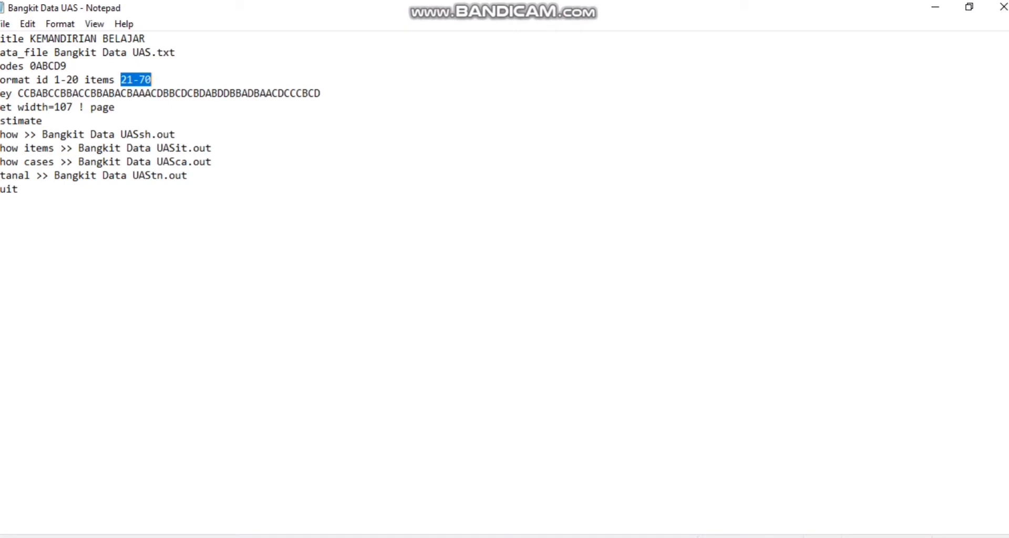
Examine the answer key, page width setting and estimate command in the control file.
click(1, 95)
drag(3, 96, 341, 88)
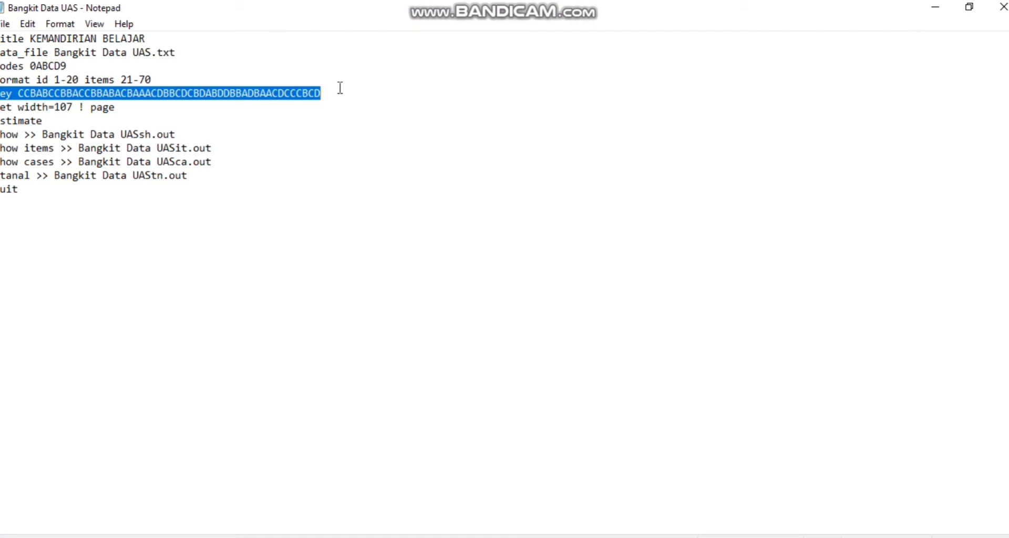
double_click(7, 108)
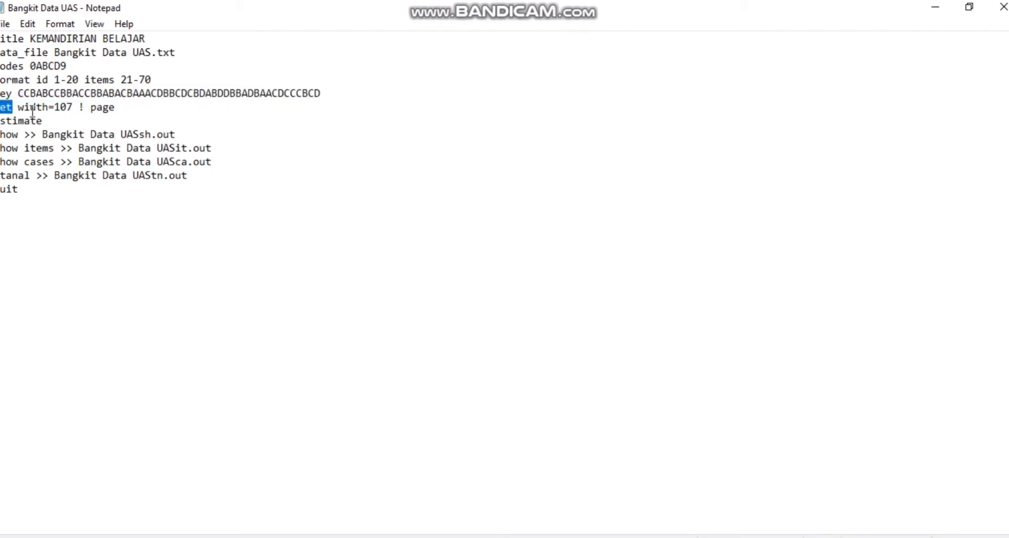
drag(32, 110, 124, 109)
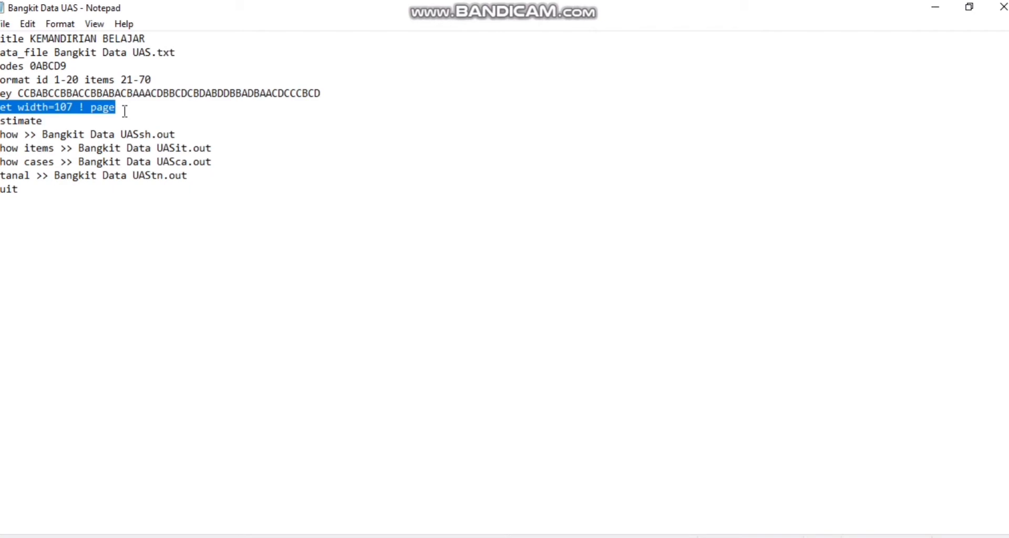
click(1, 121)
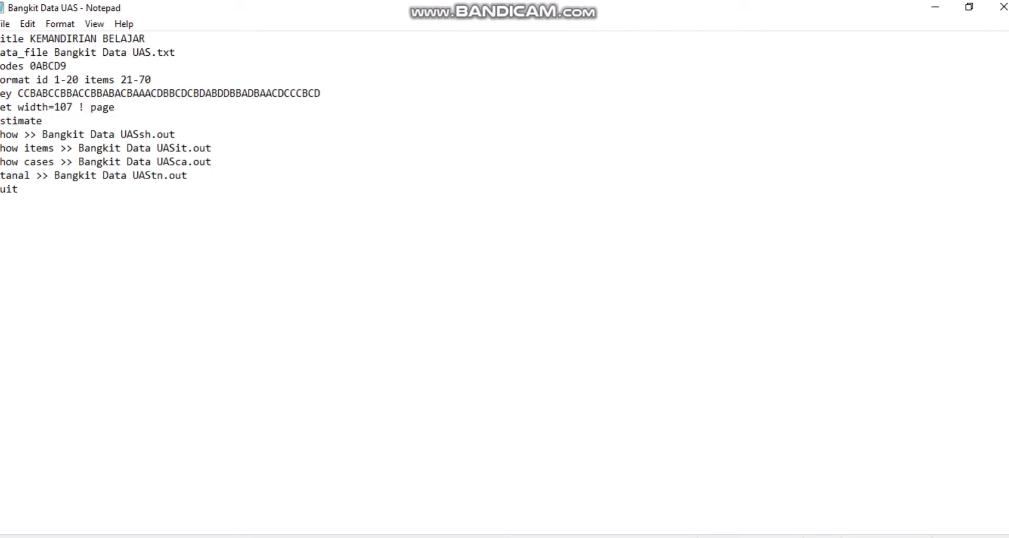
drag(0, 121, 48, 122)
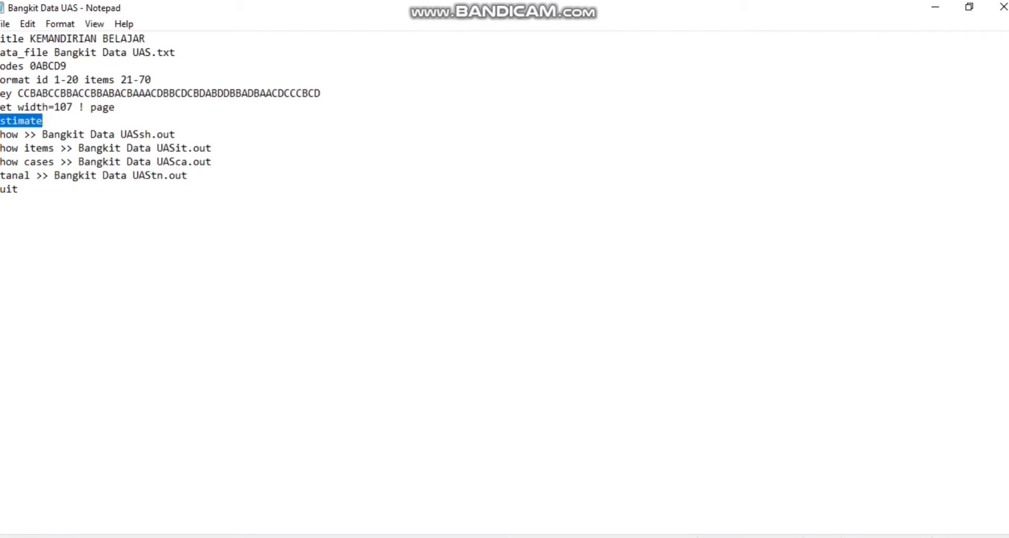
Review the control file's show, show items, show cases and itanal output file names, through the closing quit command.
drag(1, 135, 193, 136)
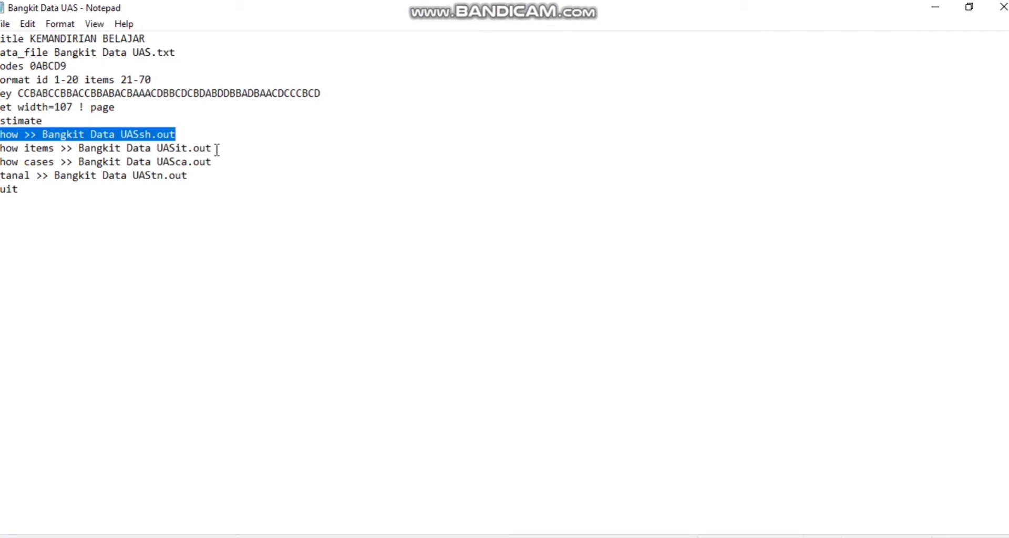
drag(217, 149, 175, 144)
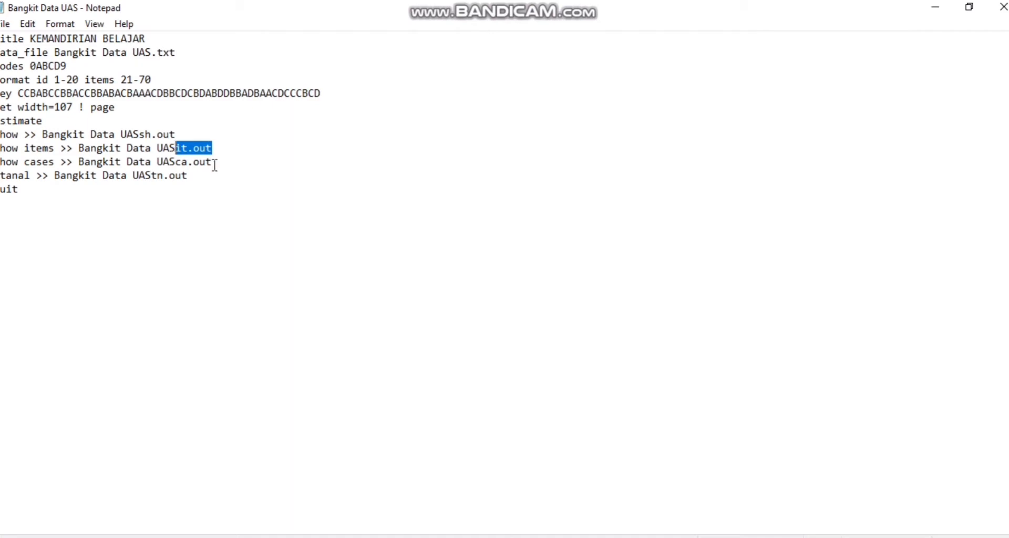
drag(213, 162, 176, 165)
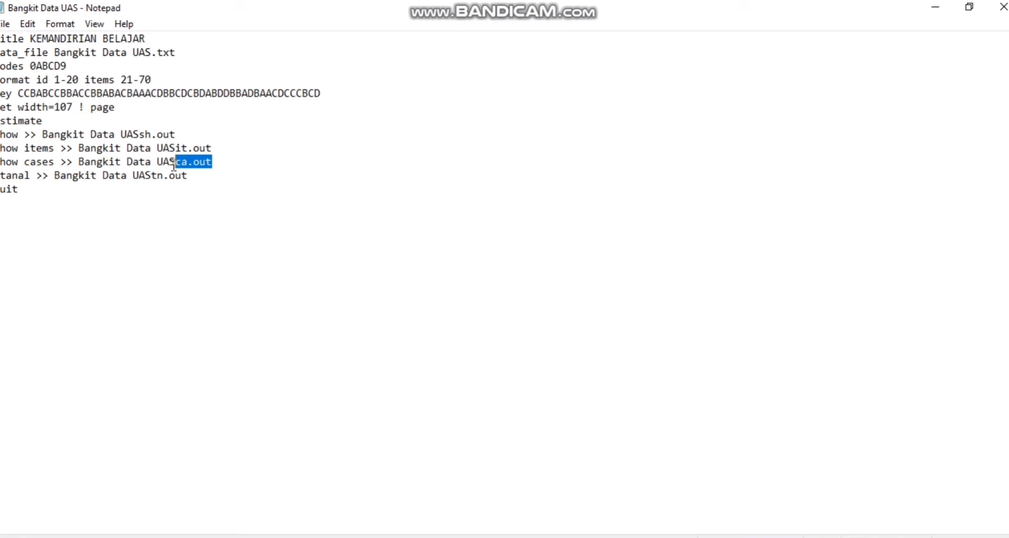
drag(190, 175, 153, 175)
drag(43, 196, 11, 189)
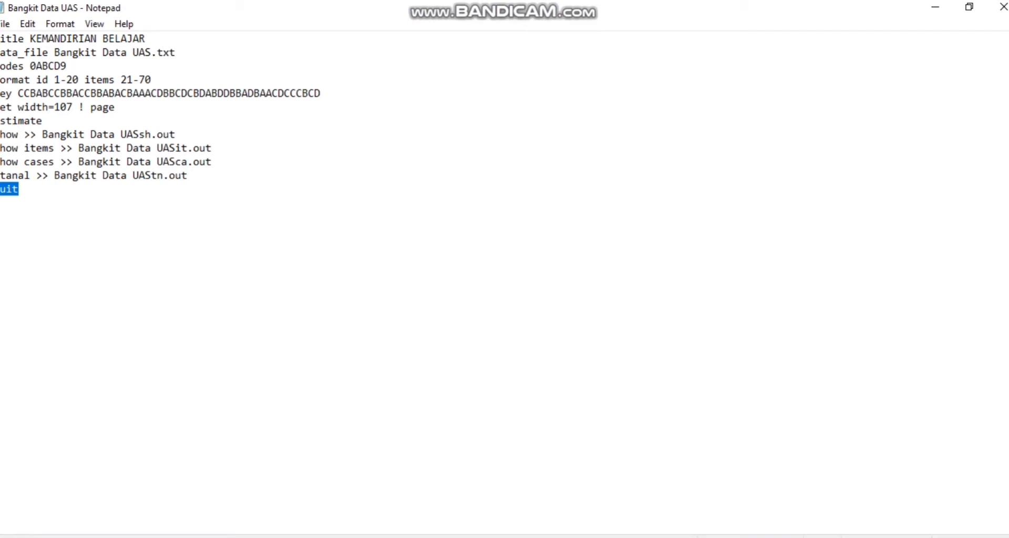
Return to the ANALISIS QUEST folder and launch the QUEST application, allowing it to run despite the unverified publisher.
click(938, 7)
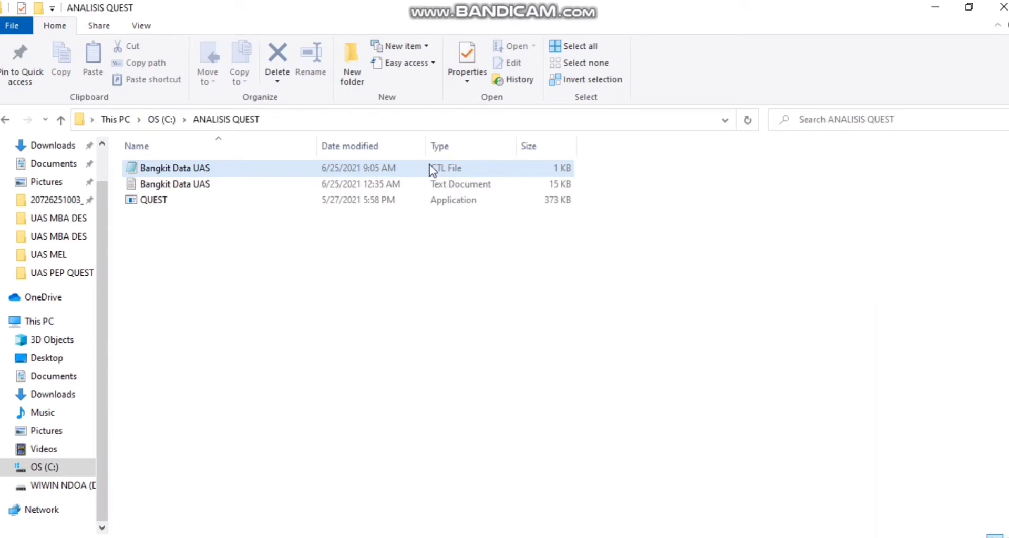
double_click(407, 201)
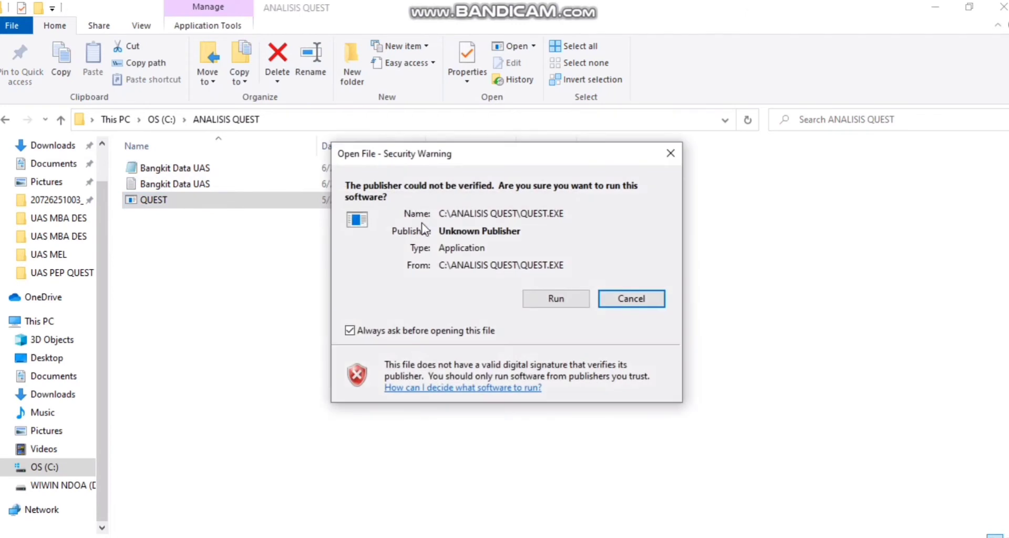
click(548, 298)
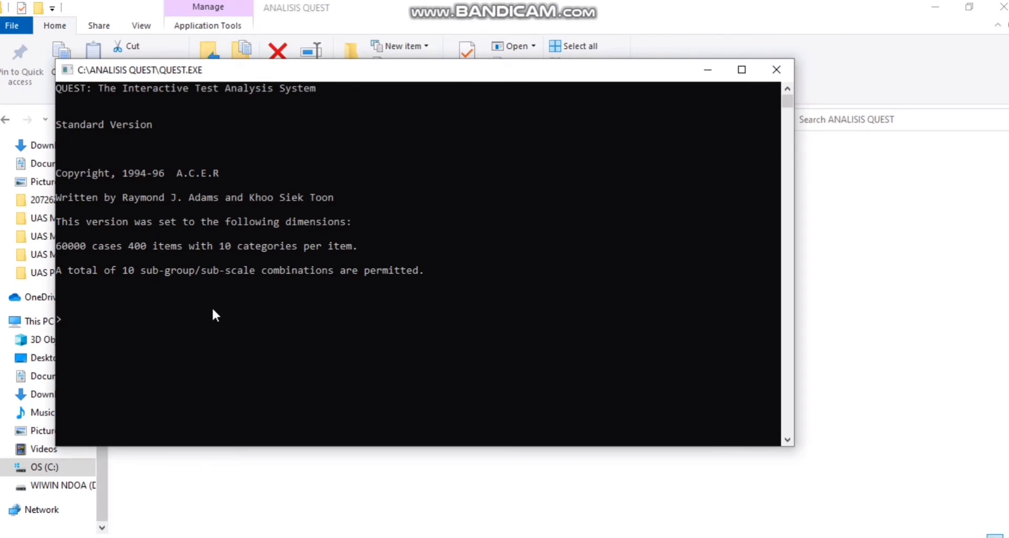
Run the QUEST analysis by submitting the Bangkit Data UAS control file at the prompt.
text(Submit)
text(Bangkit Dat)
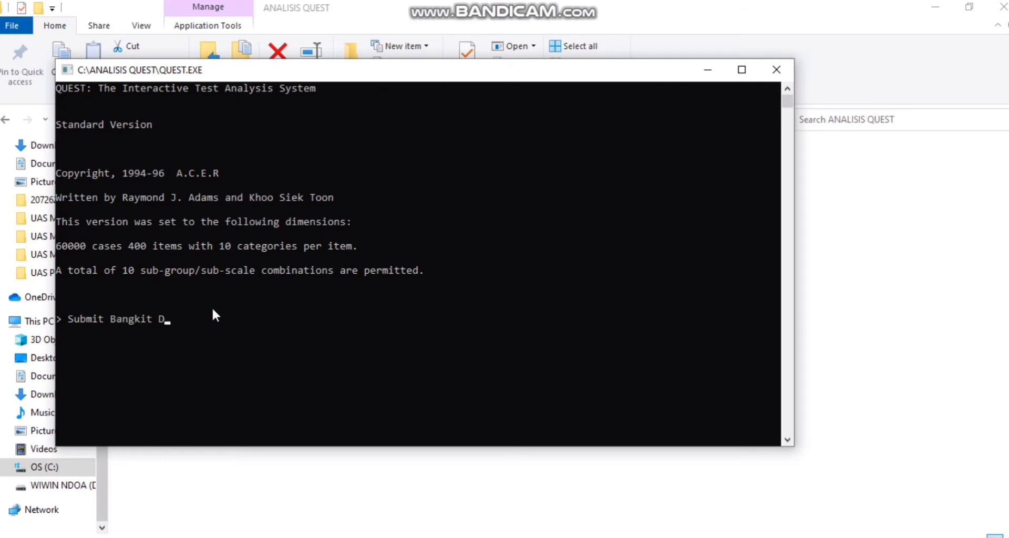
text(a)
key(Return)
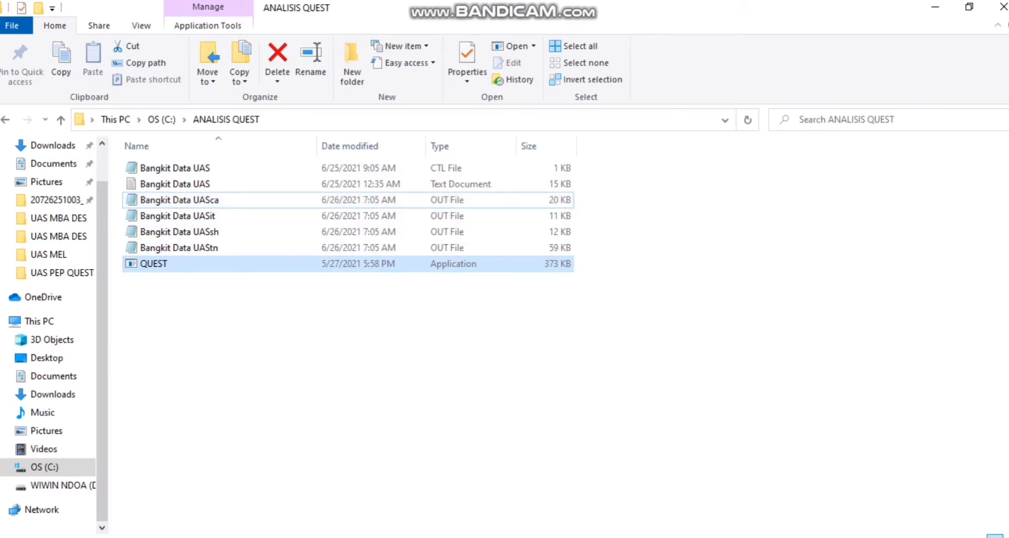
Bring up the Bangkit Data UASsh output in Notepad and examine its N and L values, data file and data format.
mouse_move(562, 536)
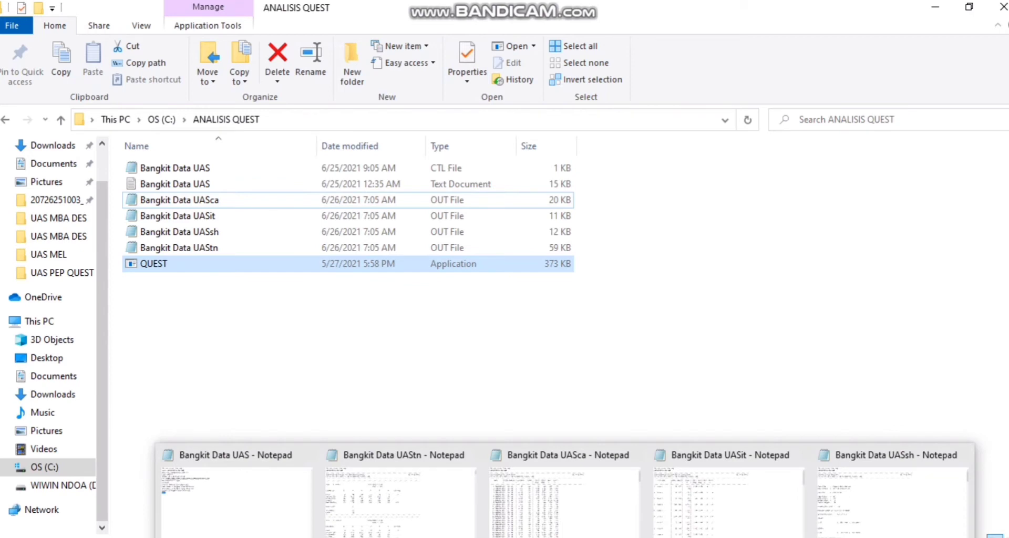
click(884, 491)
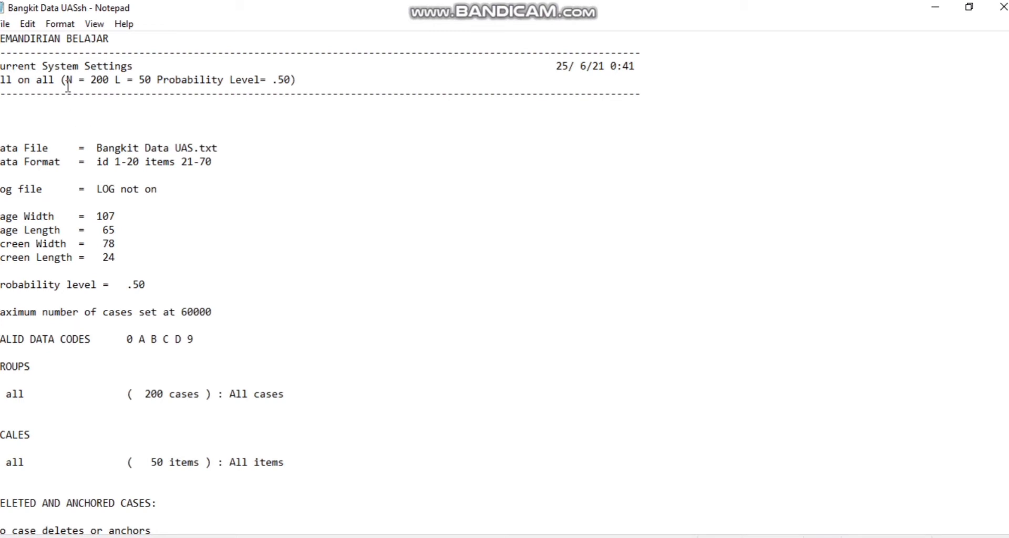
drag(66, 80, 152, 78)
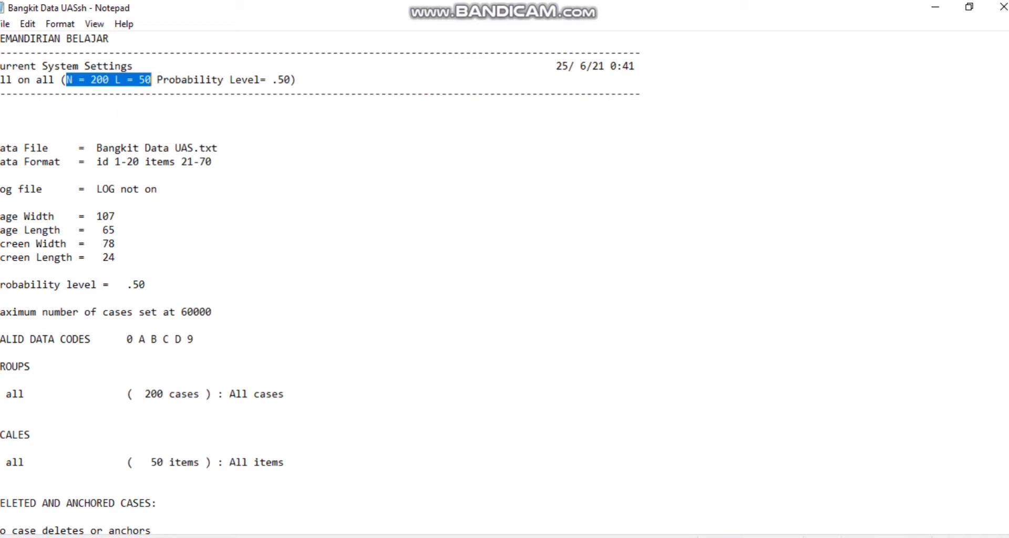
drag(1, 148, 231, 150)
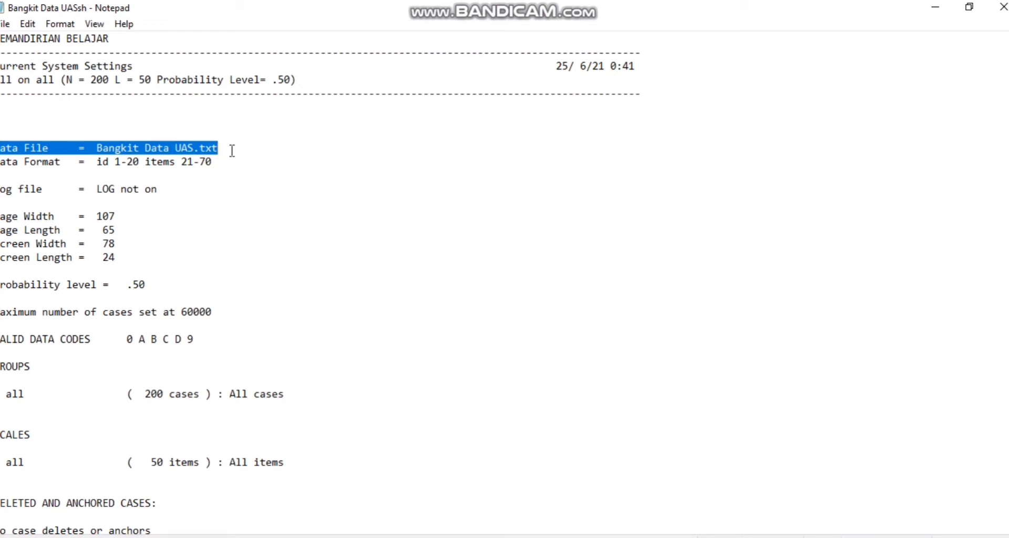
drag(221, 162, 1, 168)
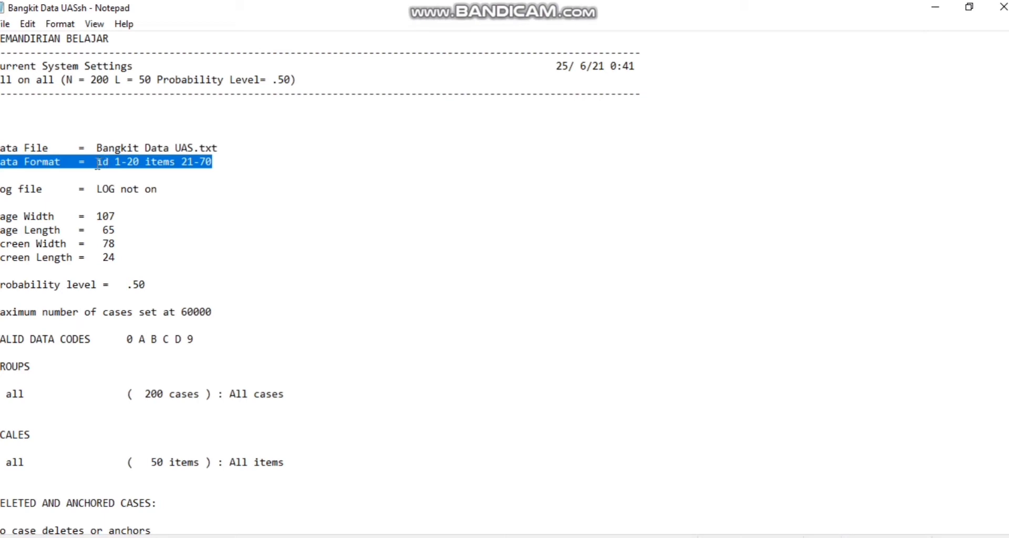
drag(97, 163, 140, 162)
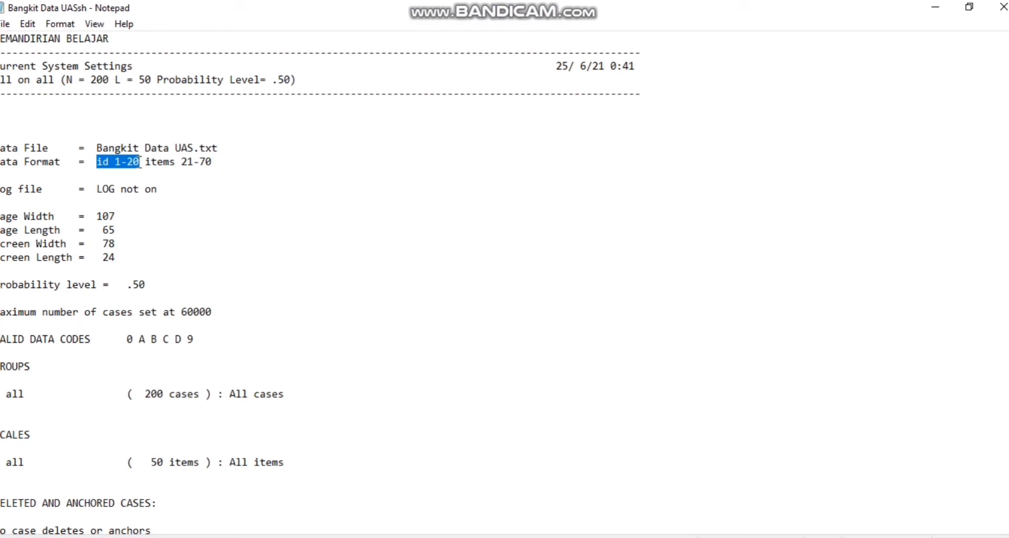
drag(145, 162, 214, 163)
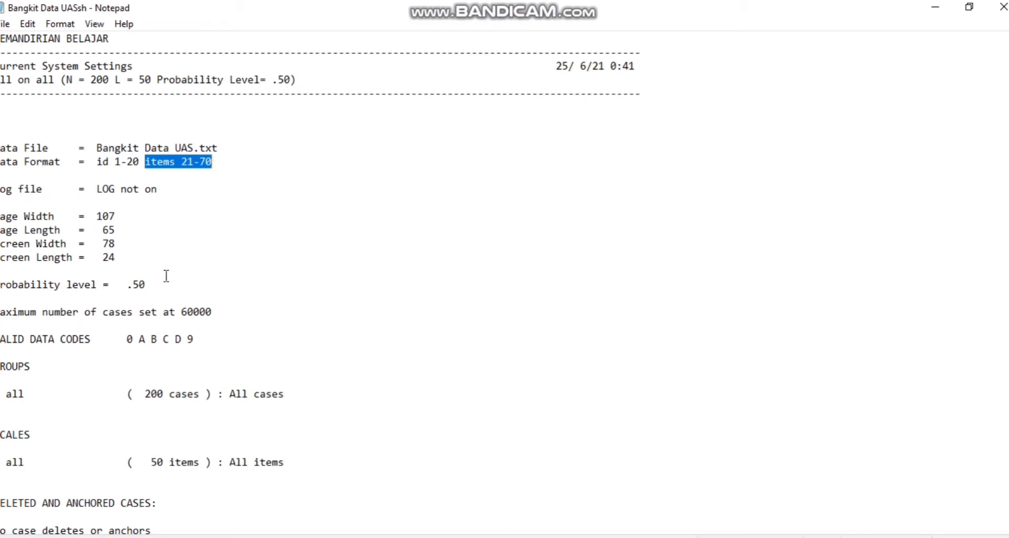
Examine the probability level and the number of cases under GROUPS in the UASsh output.
drag(147, 284, 1, 281)
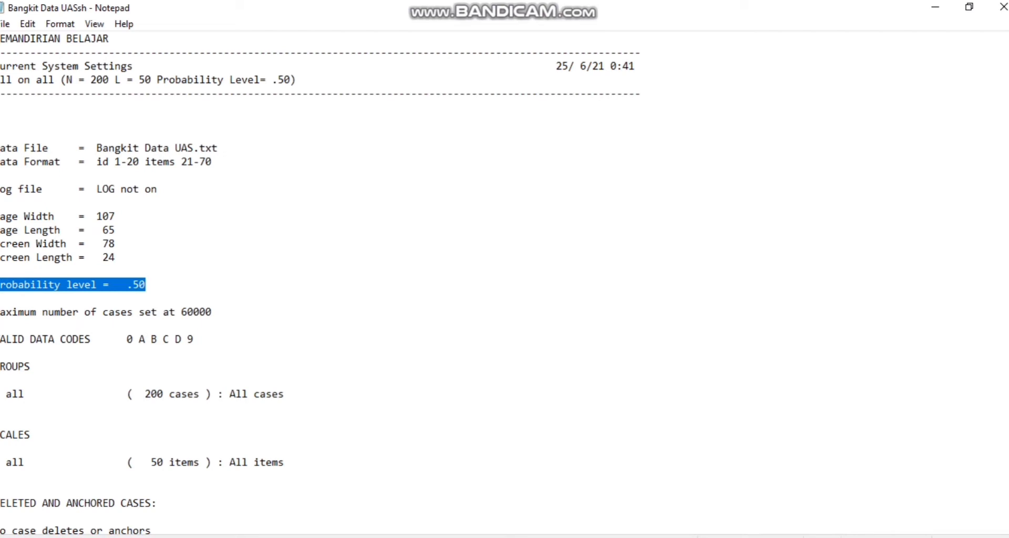
drag(34, 366, 1, 366)
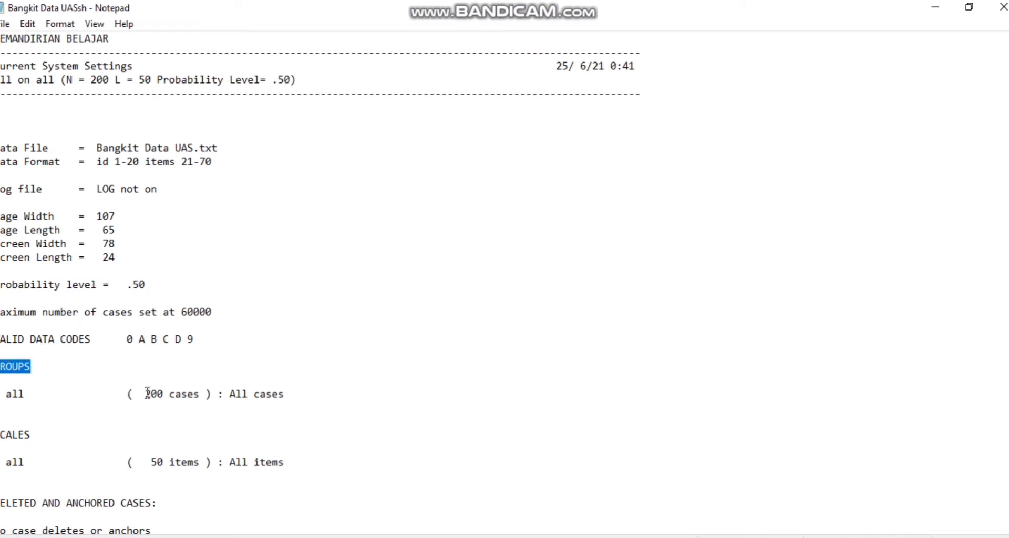
drag(147, 393, 203, 396)
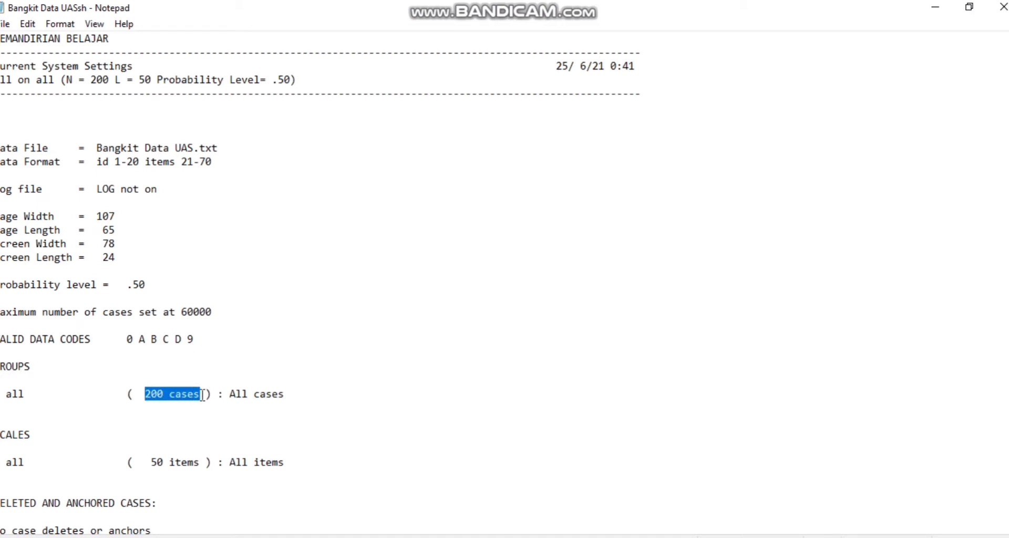
Examine the number of items under SCALES and the DELETED AND ANCHORED CASES and ITEMS sections.
drag(200, 463, 141, 464)
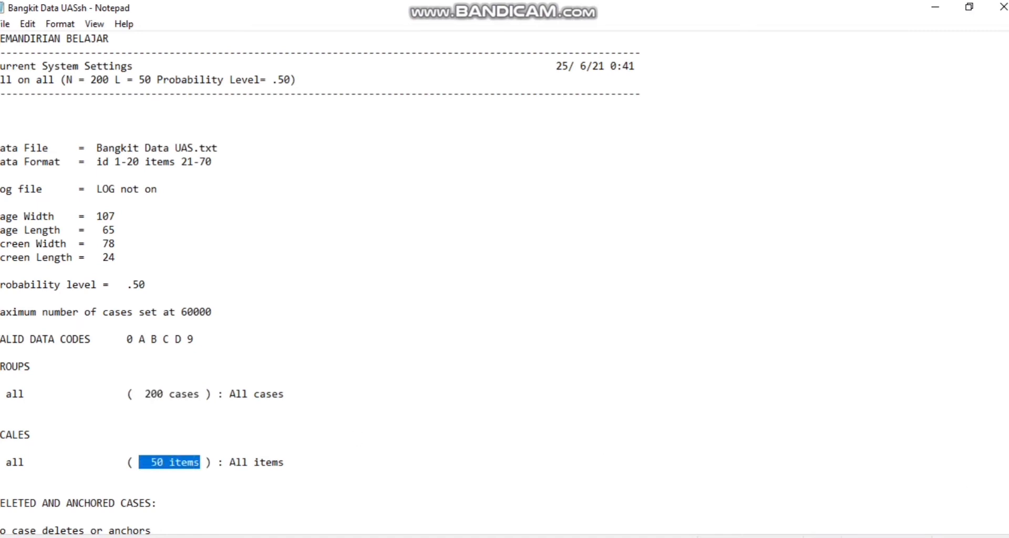
scroll(480, 453, down, 6)
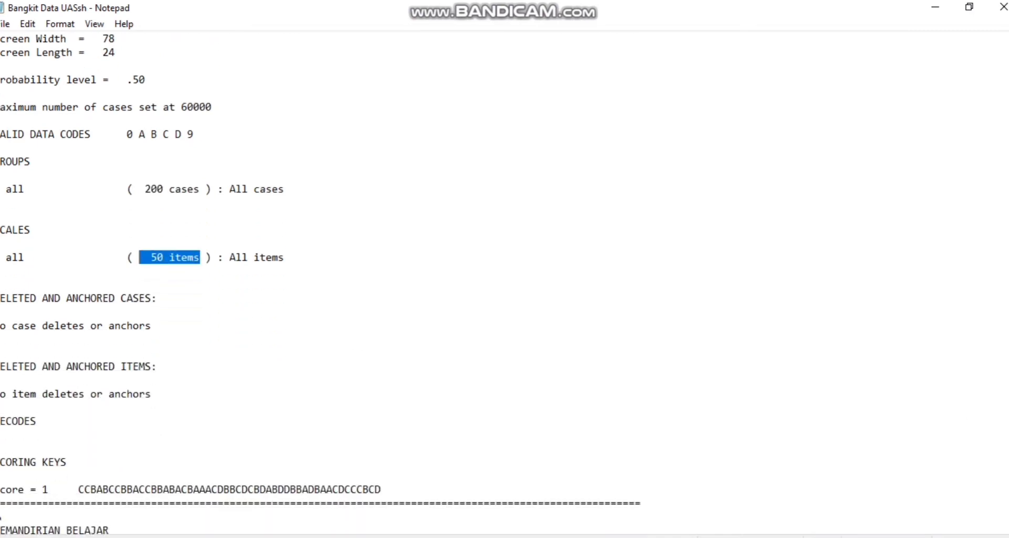
drag(2, 257, 165, 323)
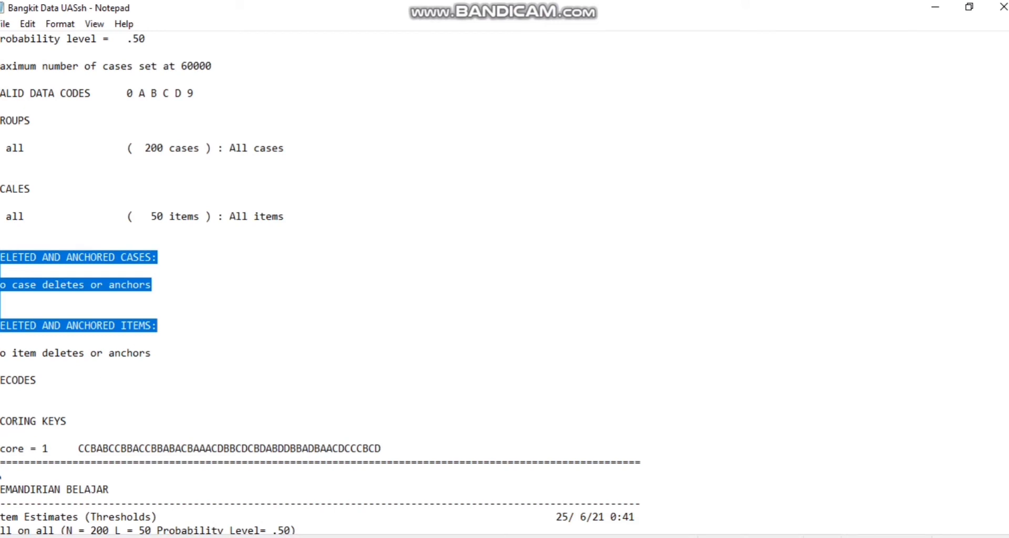
Examine the answer key under SCORING KEYS and recheck the line on item deletes or anchors.
drag(1, 421, 68, 422)
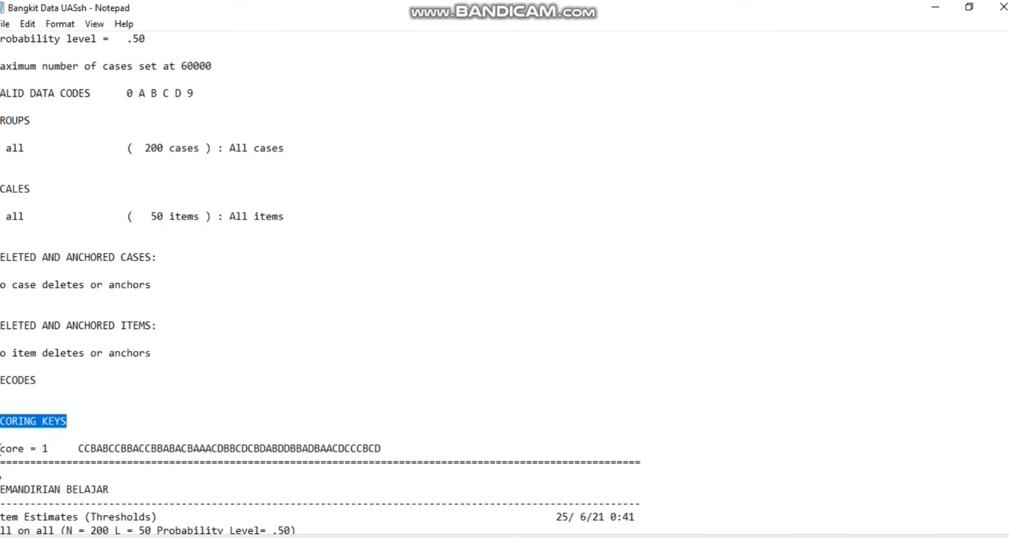
drag(1, 448, 395, 455)
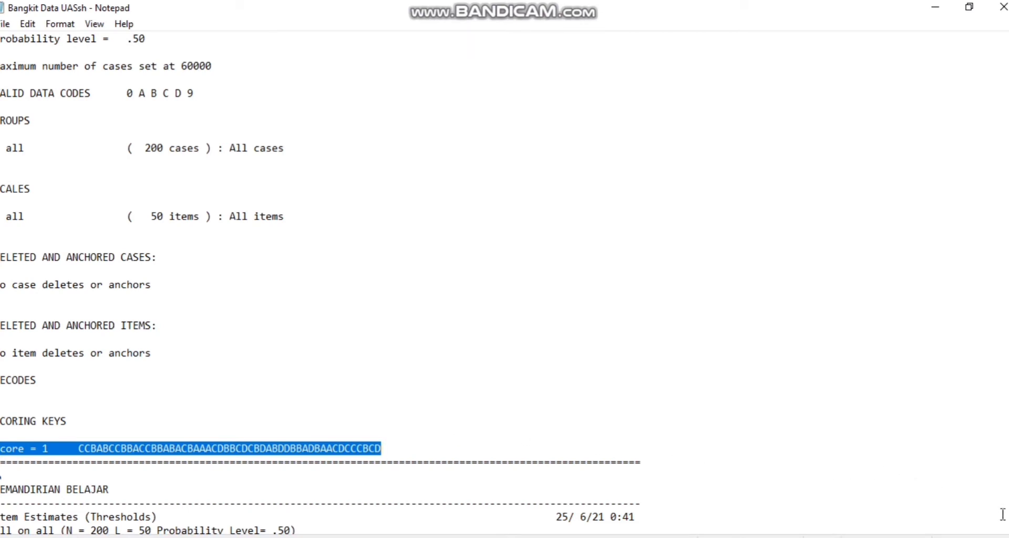
scroll(892, 506, down, 2)
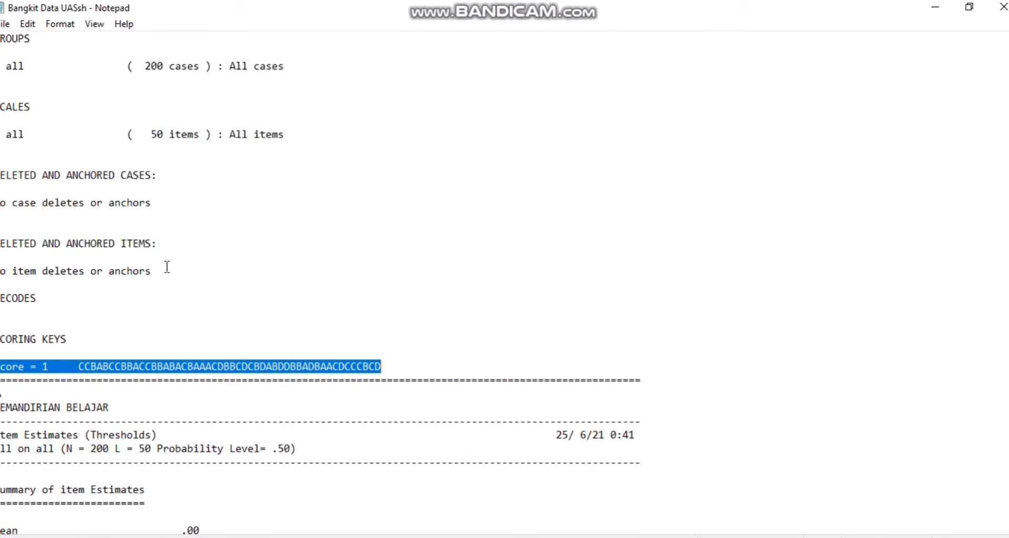
drag(154, 271, 116, 268)
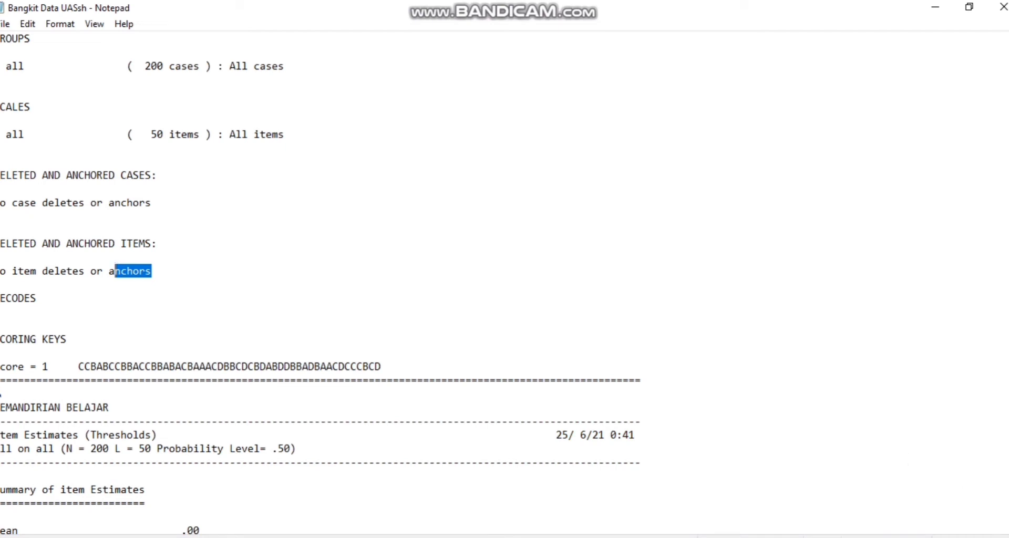
Examine the reliability of estimate and the Infit Mean Square mean and SD in the summary of item estimates.
scroll(988, 510, down, 1)
scroll(504, 284, down, 9)
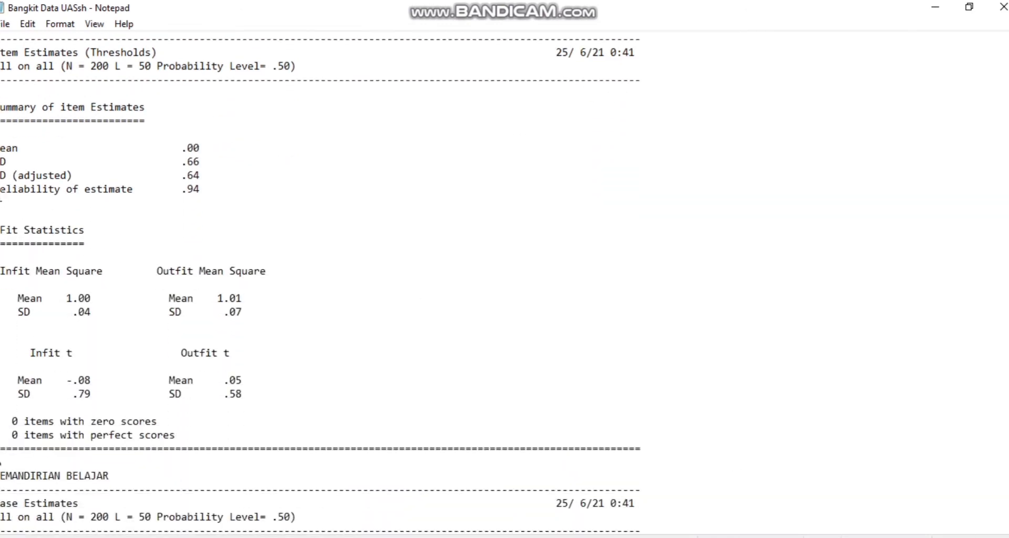
drag(1, 192, 204, 193)
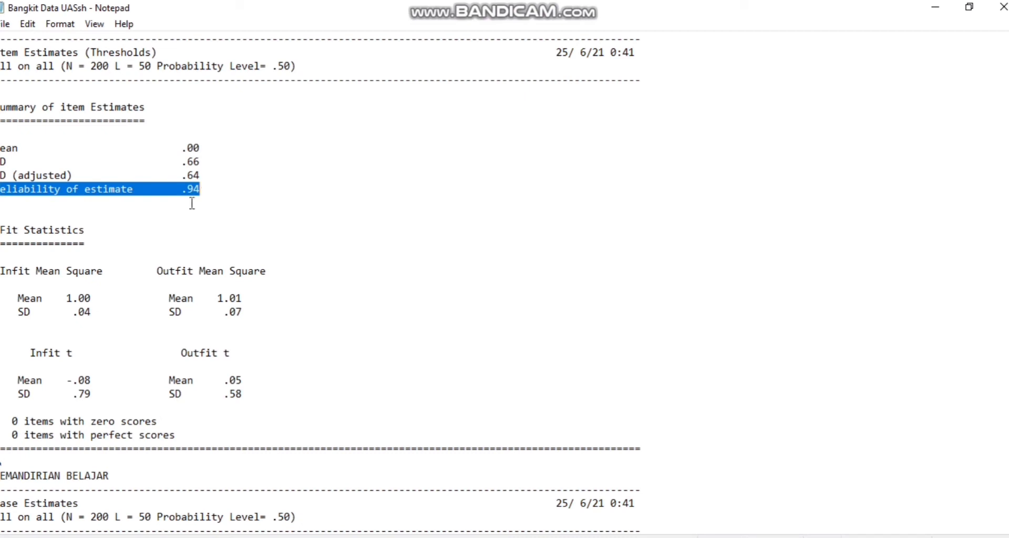
drag(1, 271, 105, 271)
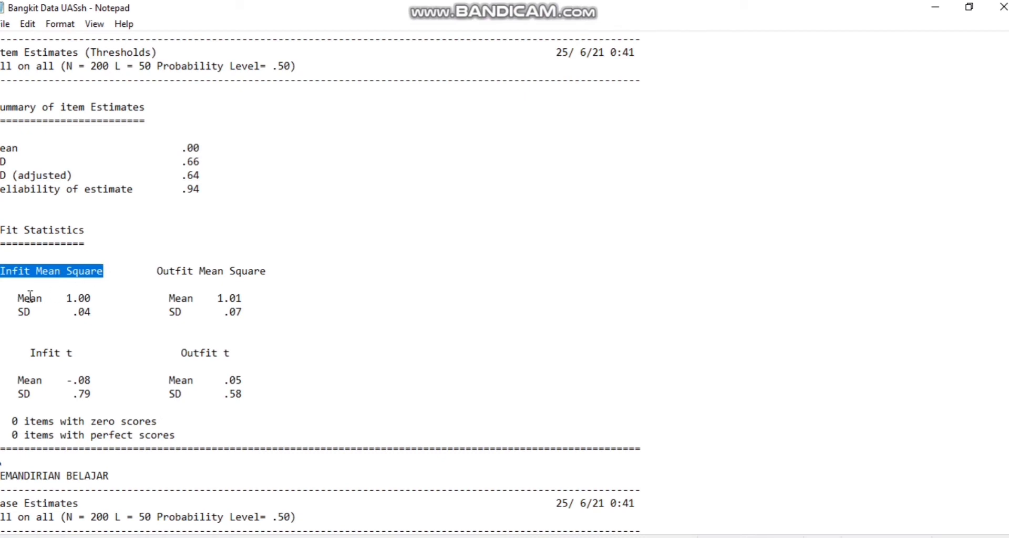
drag(16, 295, 94, 299)
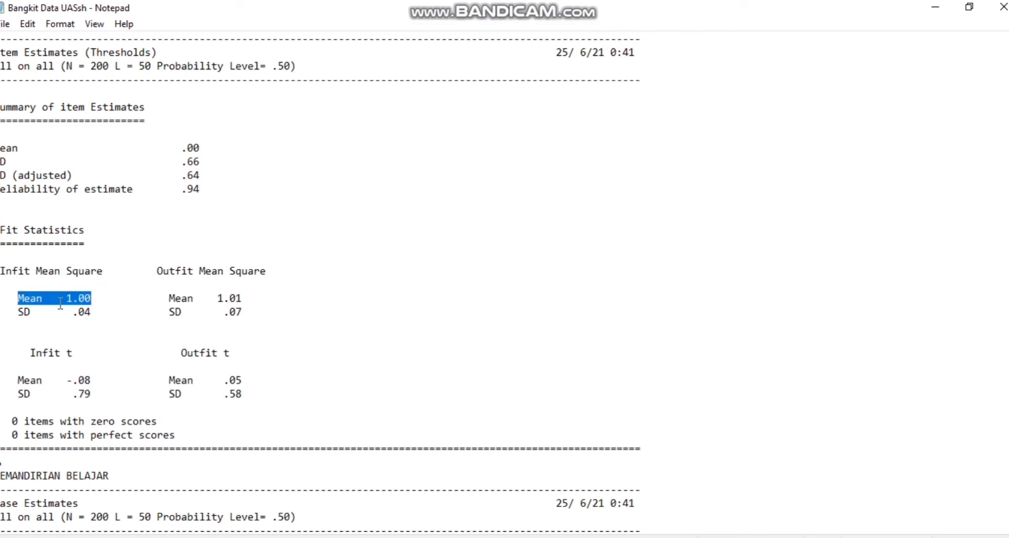
drag(14, 310, 93, 311)
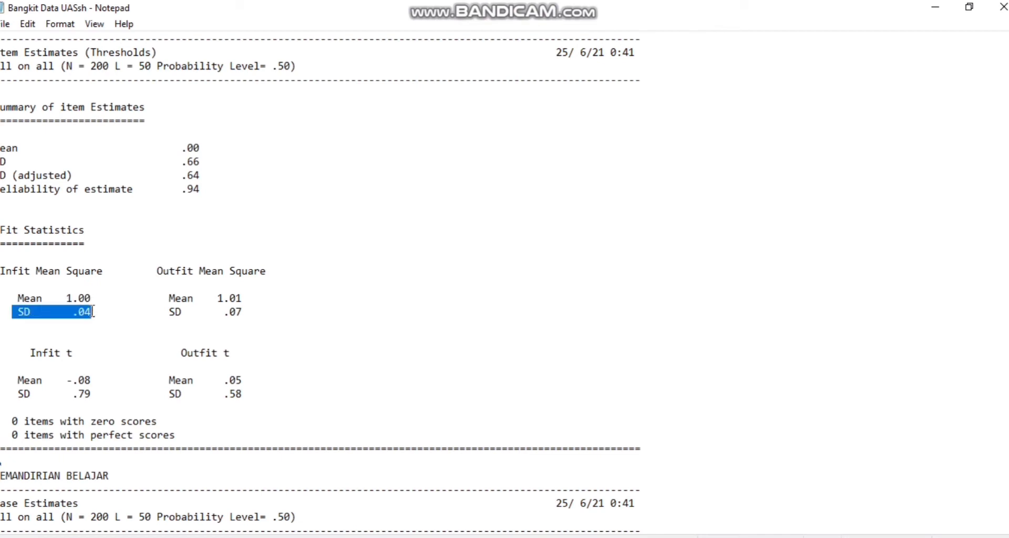
Examine the Outfit Mean Square mean and SD in the item fit statistics.
click(158, 271)
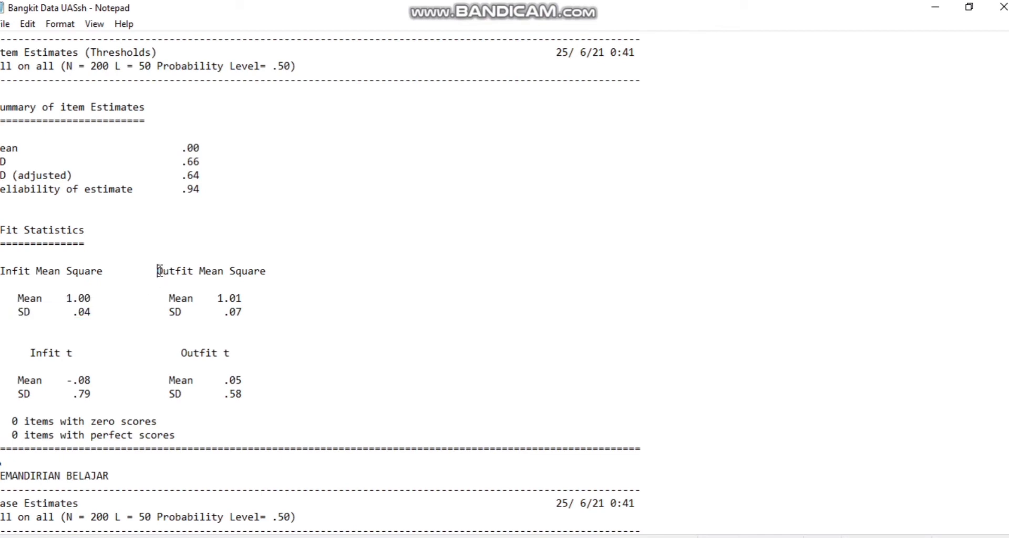
drag(159, 271, 271, 270)
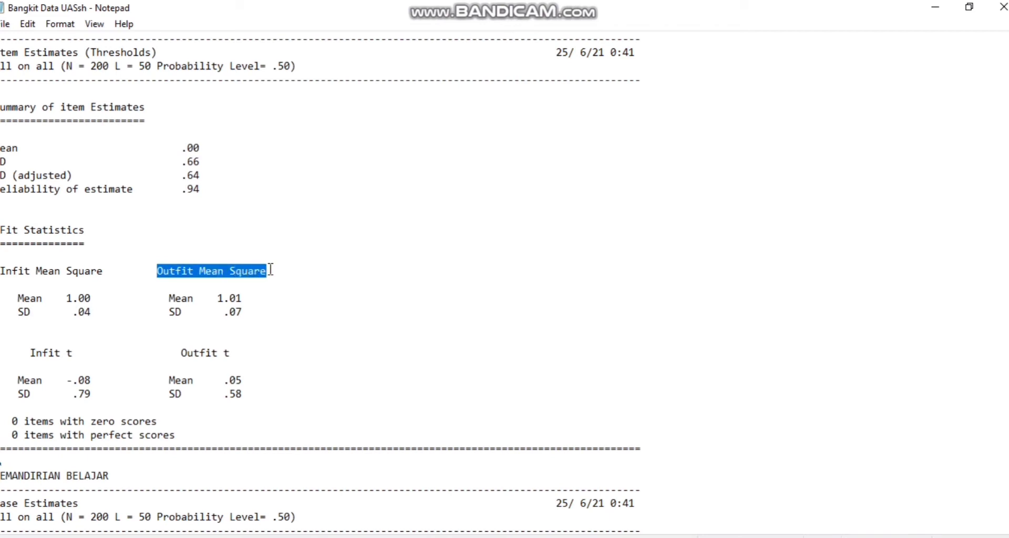
drag(169, 298, 248, 299)
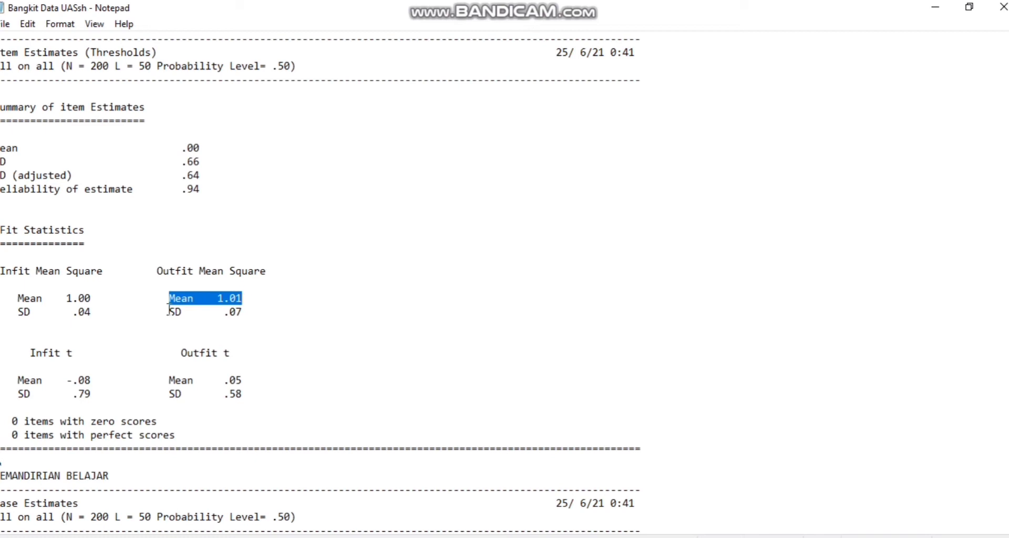
drag(164, 311, 249, 312)
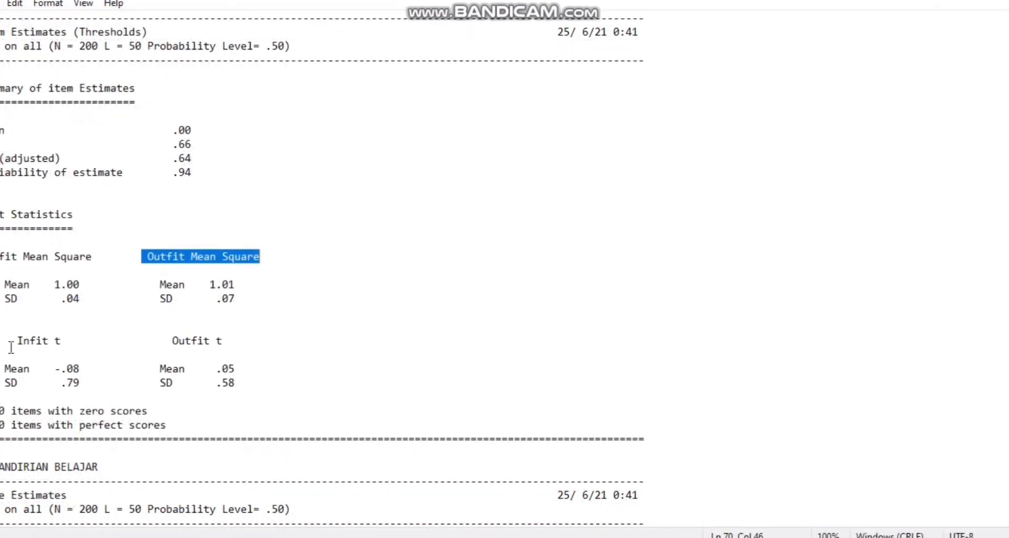
Compare the Infit t and Outfit t entries with the Infit and Outfit Mean Square entries for the items.
drag(24, 353, 92, 354)
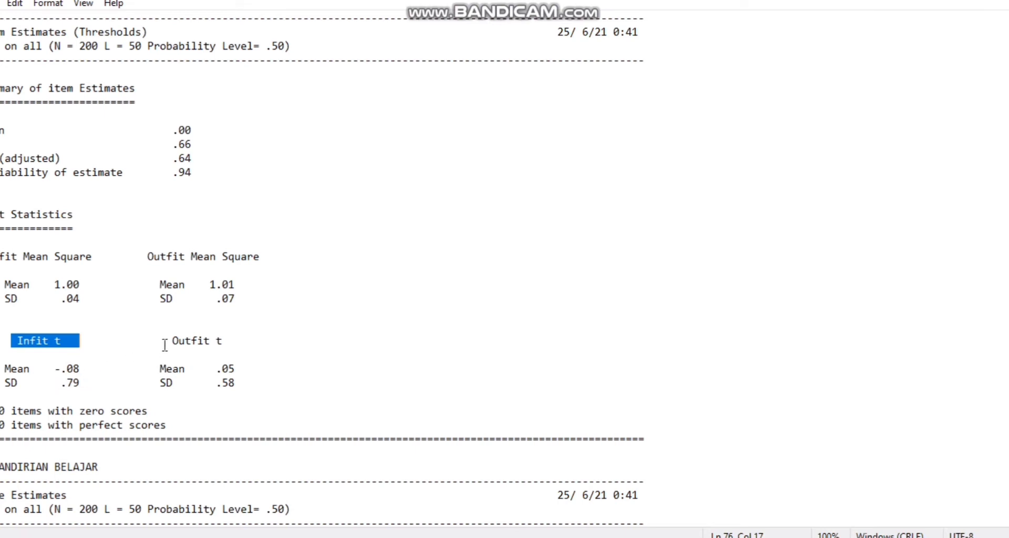
drag(173, 340, 223, 341)
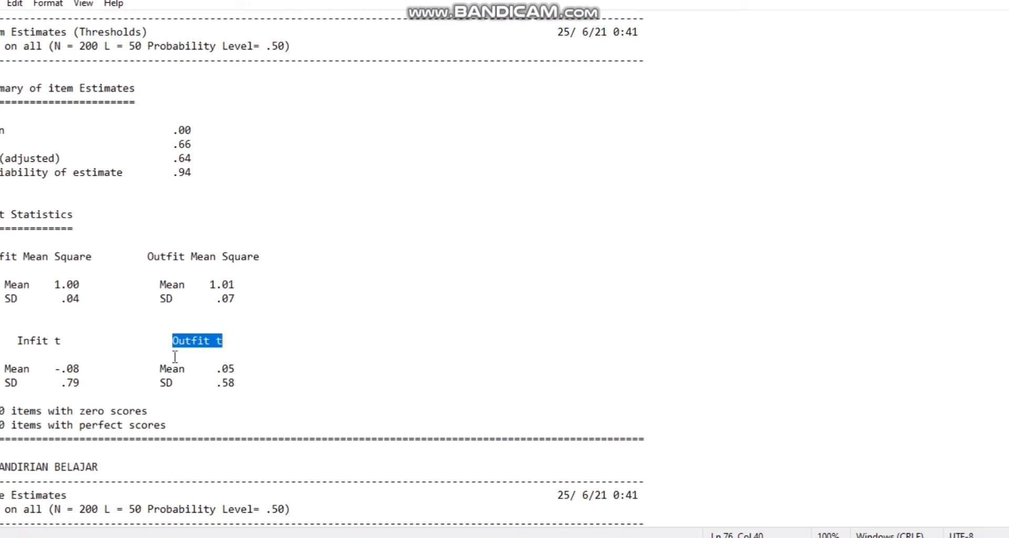
drag(0, 256, 96, 260)
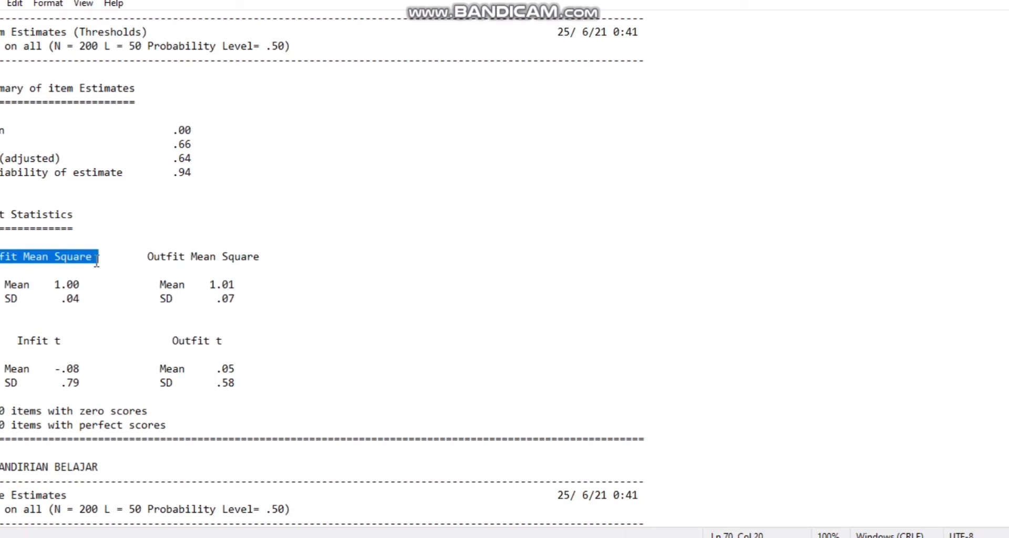
drag(167, 340, 235, 340)
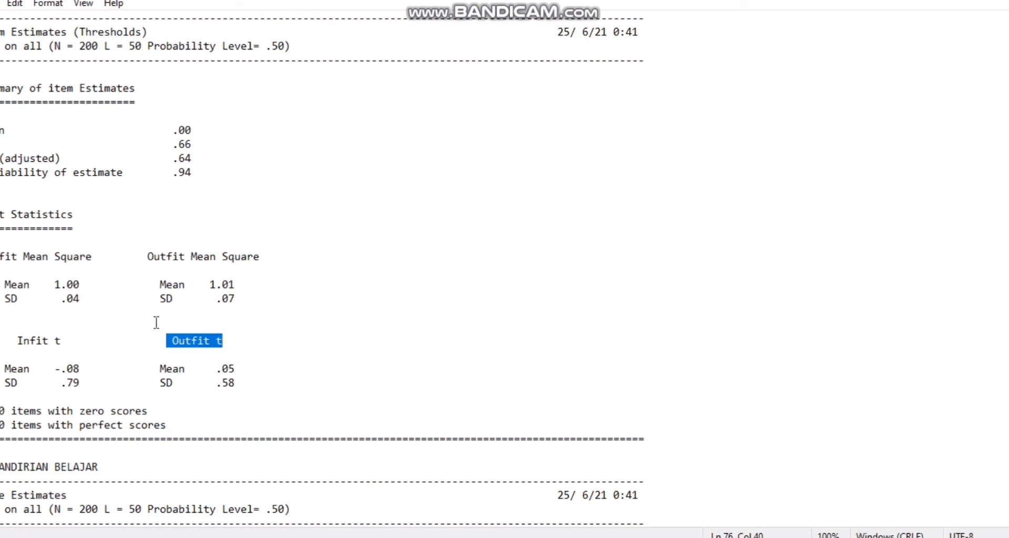
drag(262, 258, 0, 257)
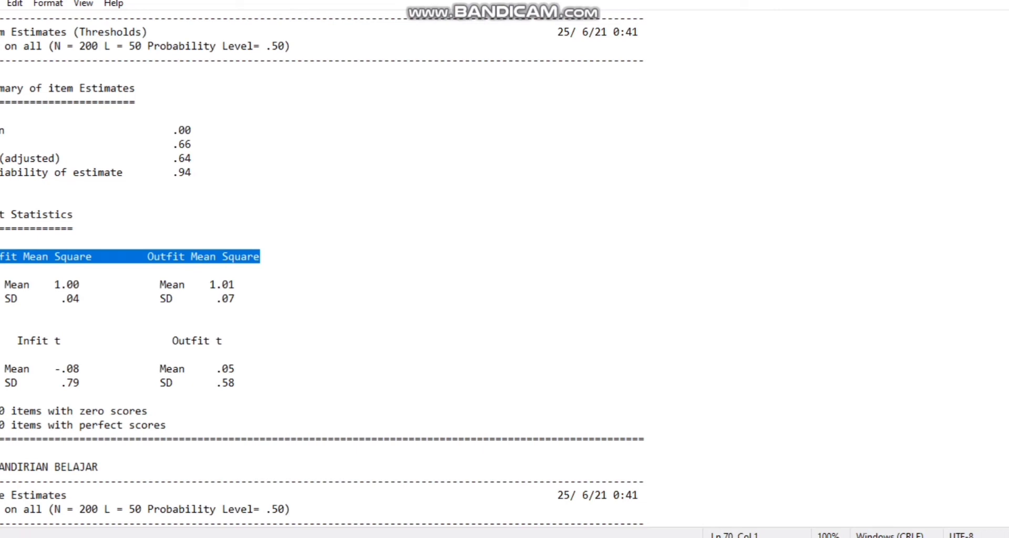
drag(168, 339, 232, 342)
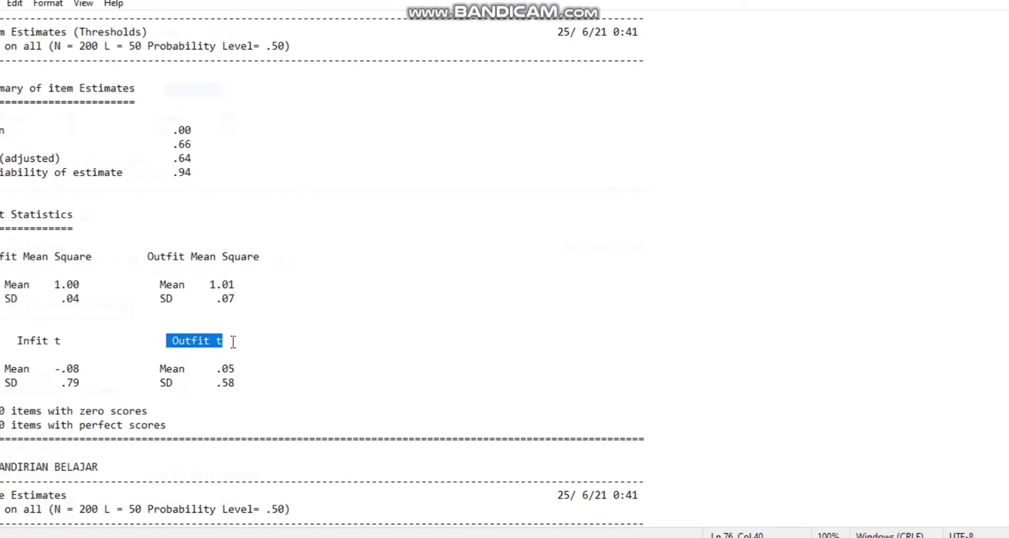
Examine the reliability of estimate, Infit and Outfit Mean Square, Infit t and Outfit t in the summary of case estimates.
scroll(459, 347, down, 11)
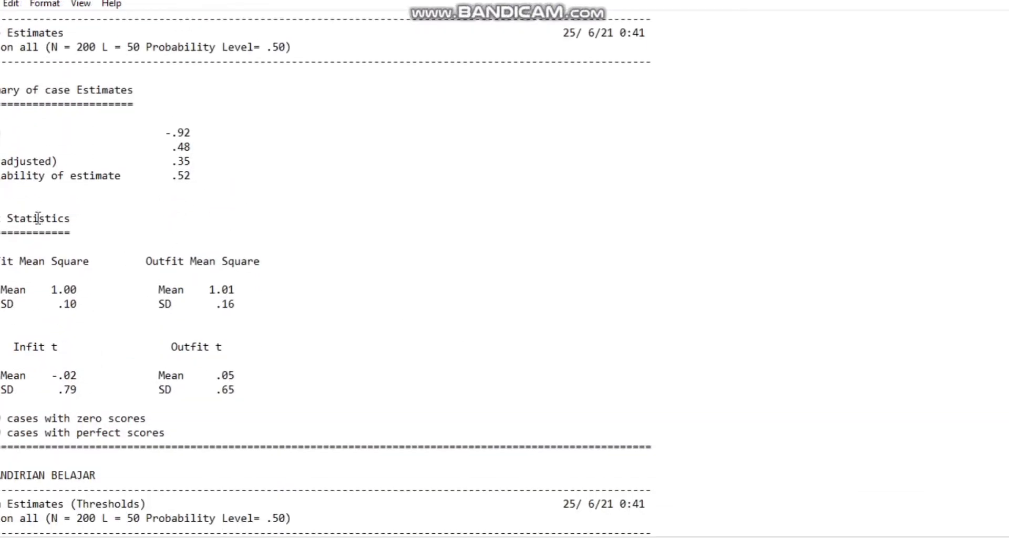
drag(1, 176, 11, 187)
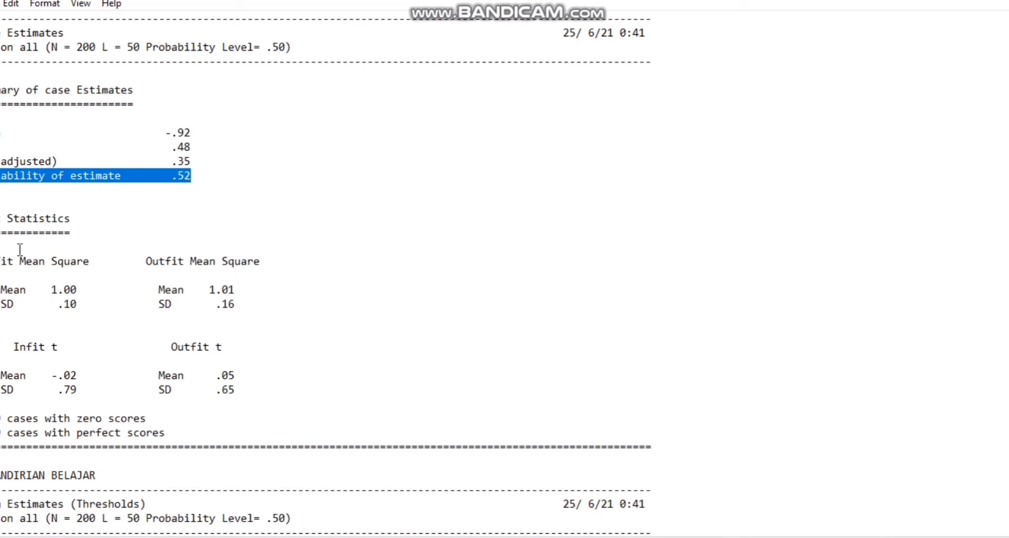
drag(1, 261, 98, 264)
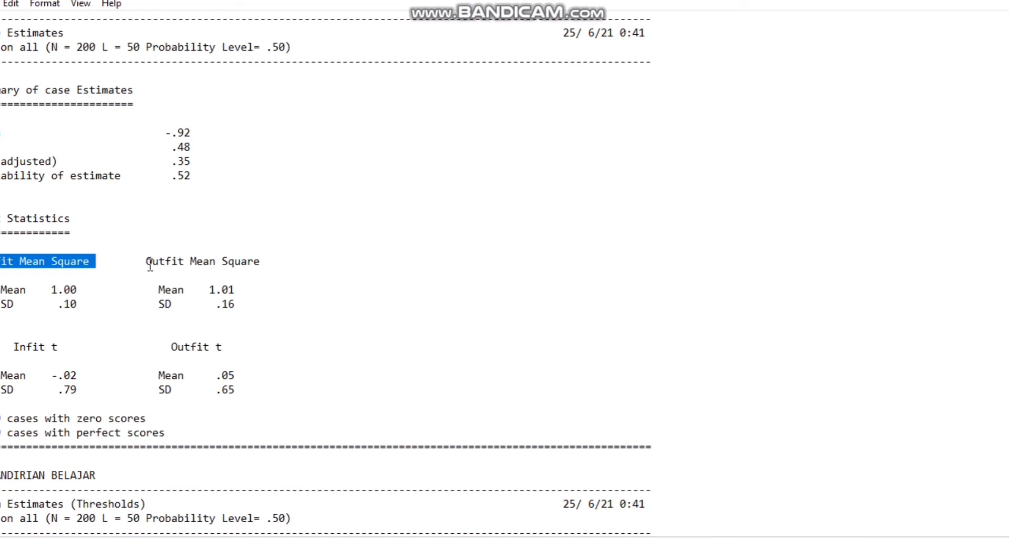
drag(146, 261, 261, 262)
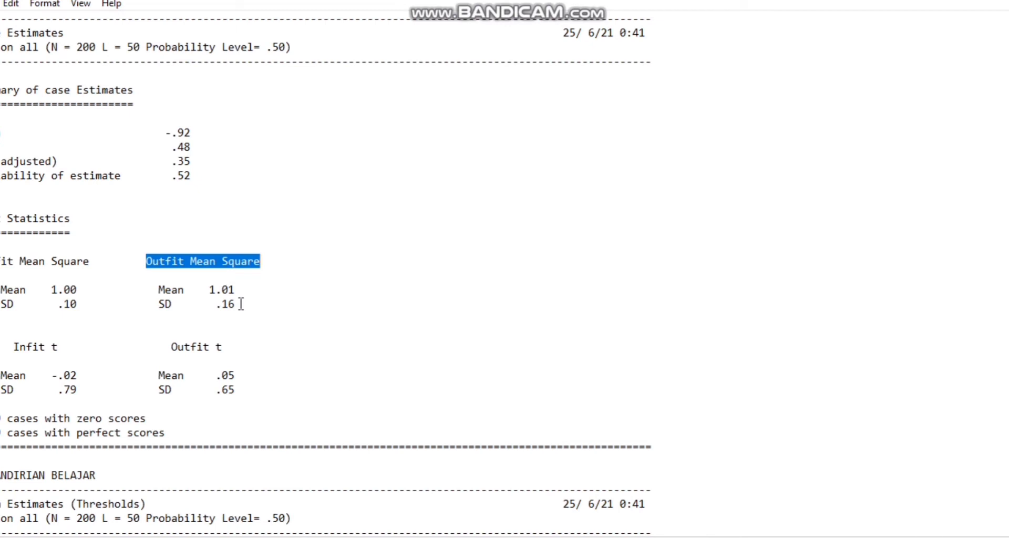
click(15, 347)
drag(14, 347, 66, 348)
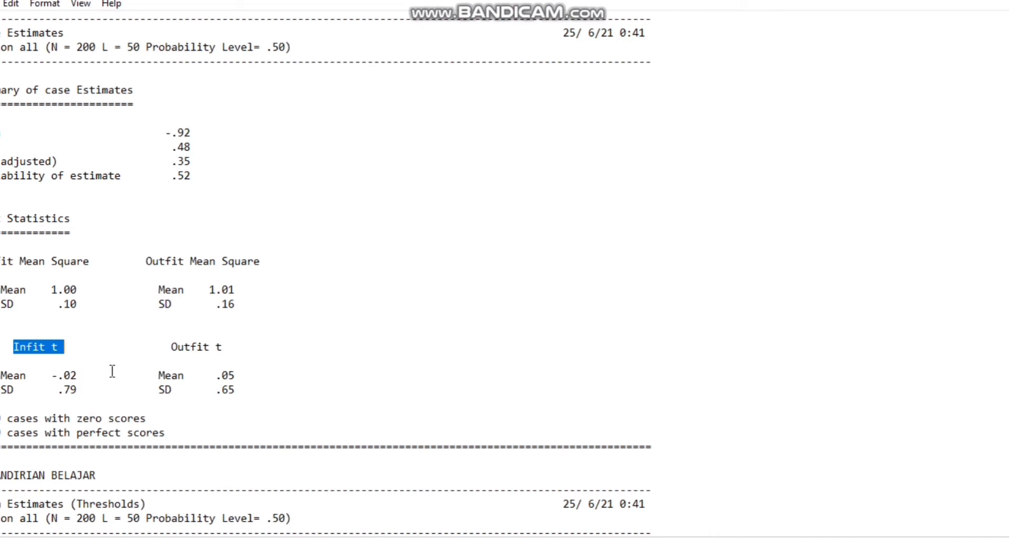
drag(171, 346, 234, 346)
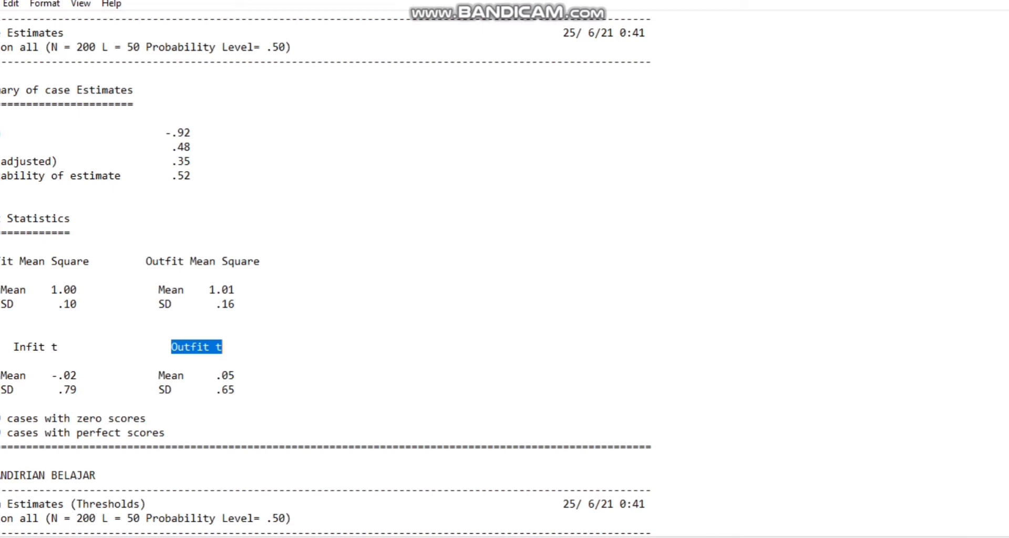
Examine the Item Estimates (Thresholds) map, locating item 38 at its upper end and item 50 at its lower end.
scroll(326, 274, down, 5)
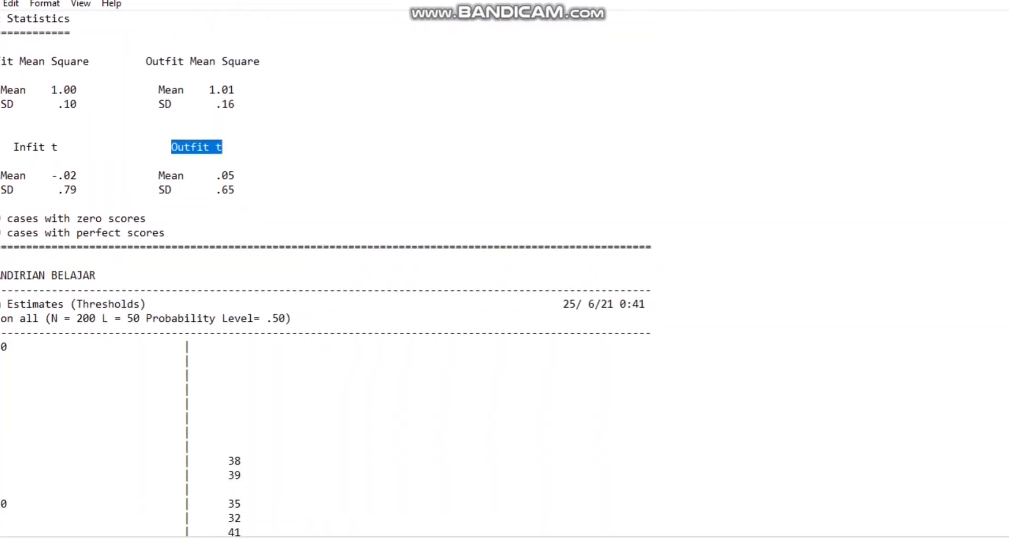
scroll(326, 274, down, 6)
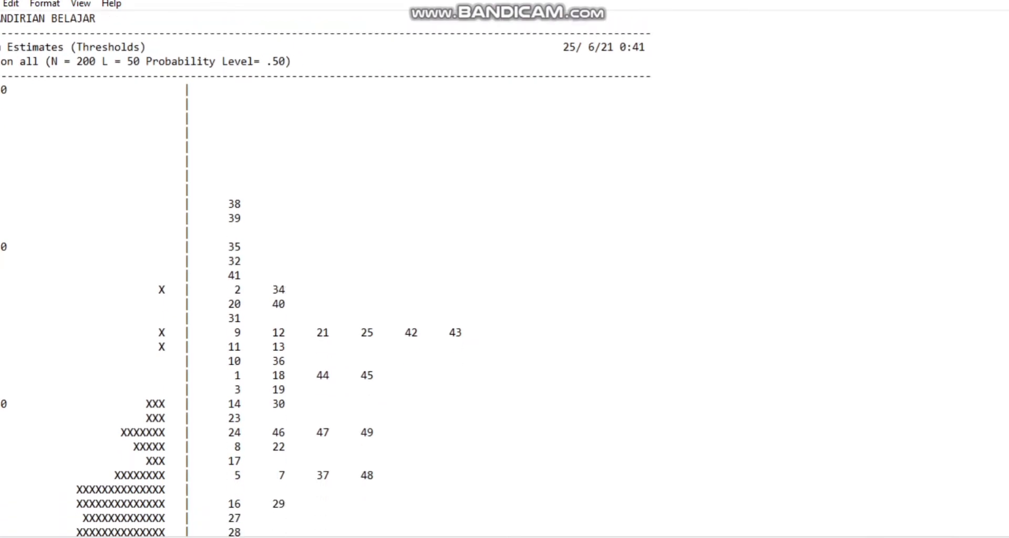
scroll(326, 274, down, 1)
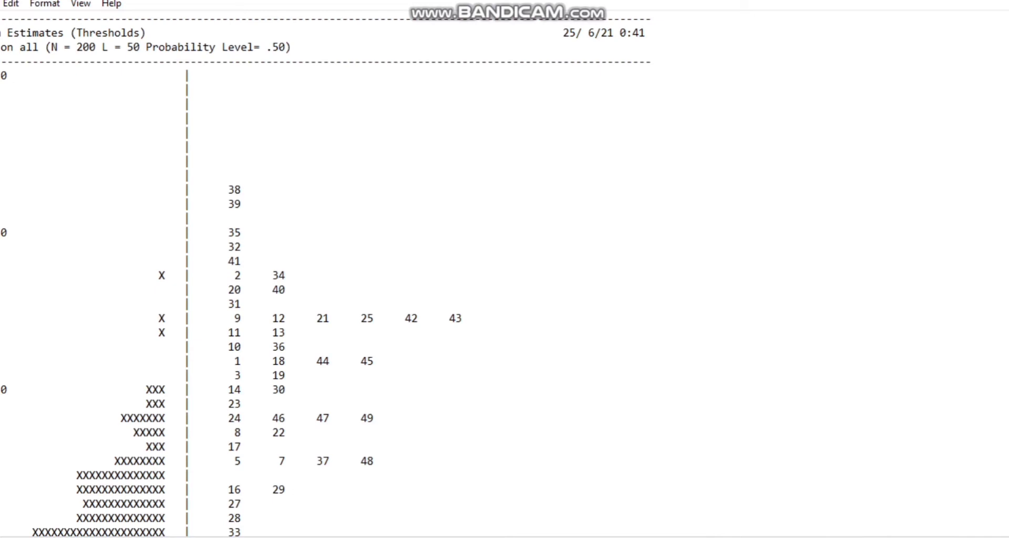
scroll(326, 275, down, 1)
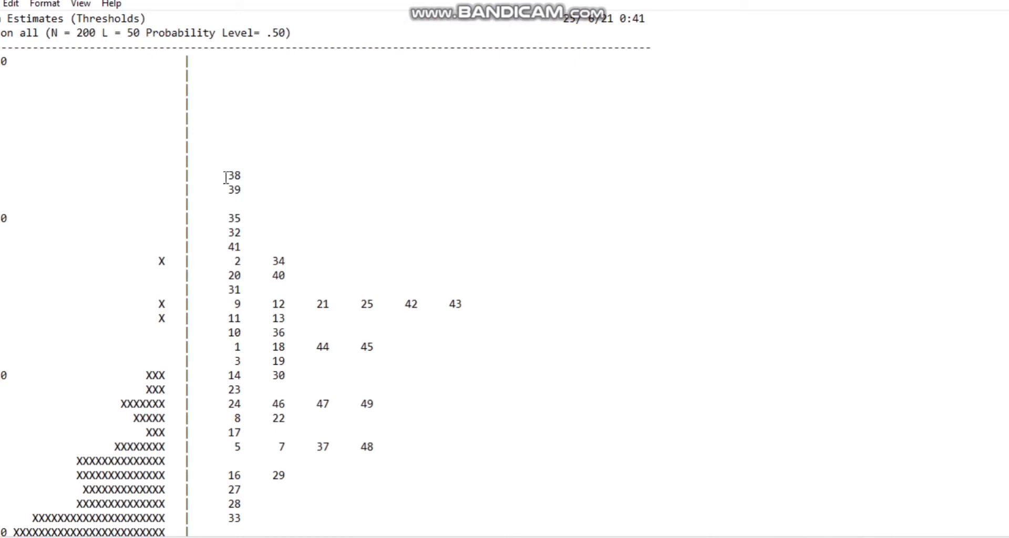
drag(230, 177, 242, 175)
scroll(505, 269, down, 20)
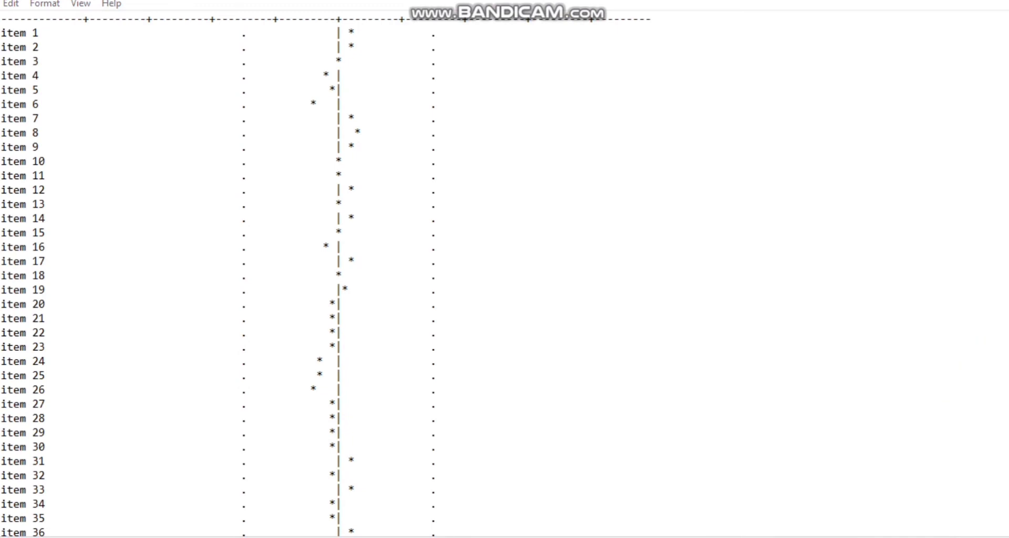
scroll(504, 269, up, 12)
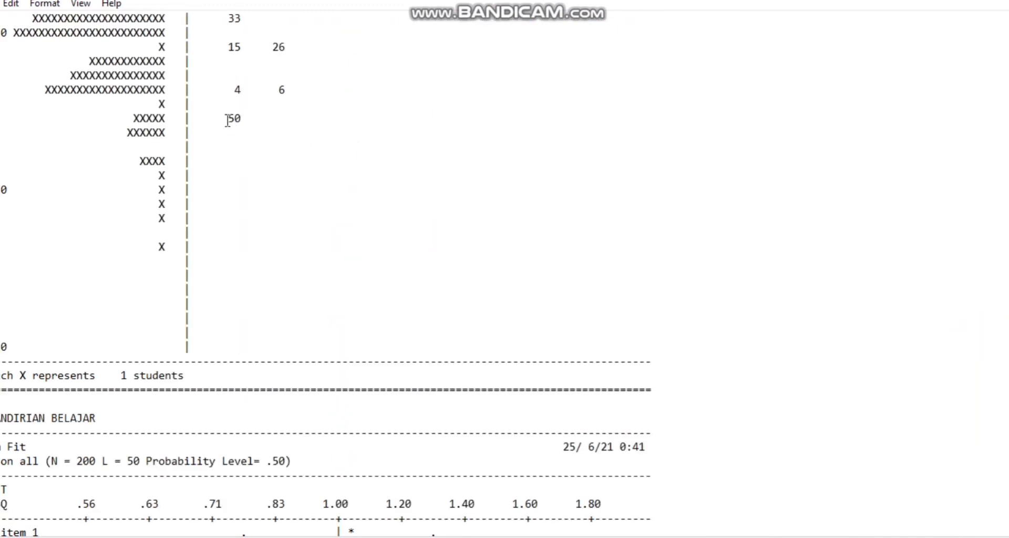
drag(227, 119, 248, 119)
Examine the Item Fit map for items 1 to 50, checking each item's position against the dotted Infit Mean Square limits.
scroll(897, 497, down, 1)
scroll(897, 497, down, 1)
scroll(898, 497, down, 1)
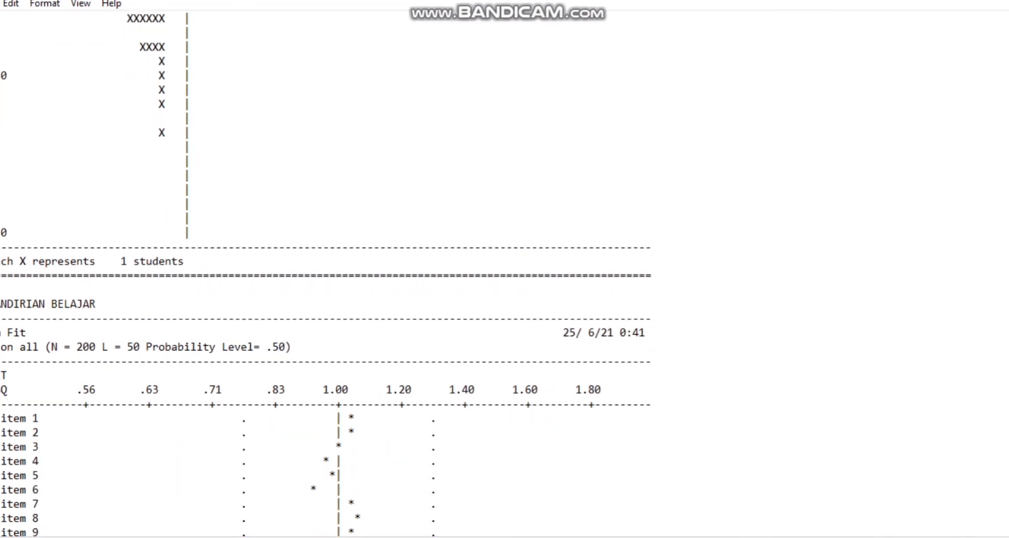
scroll(327, 274, down, 2)
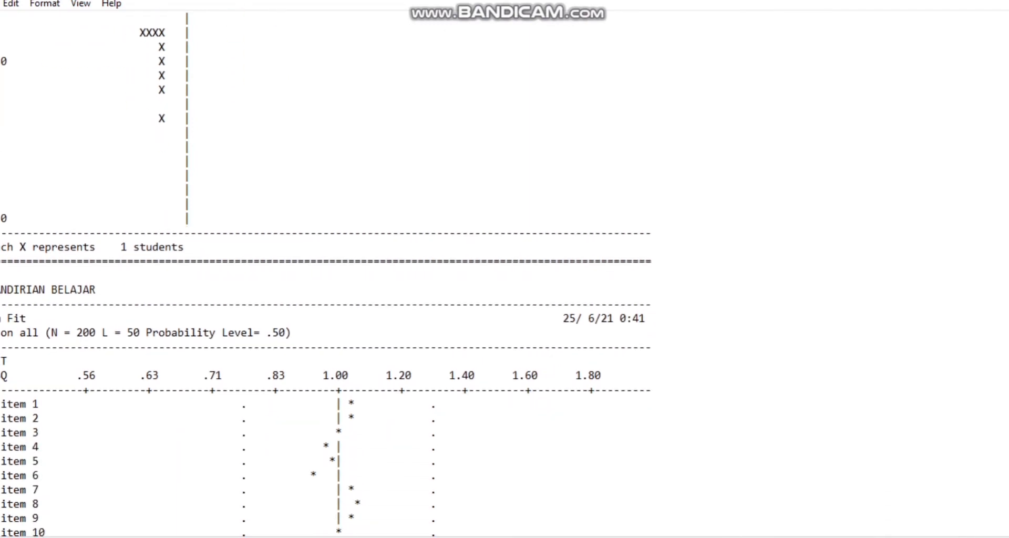
scroll(326, 274, down, 3)
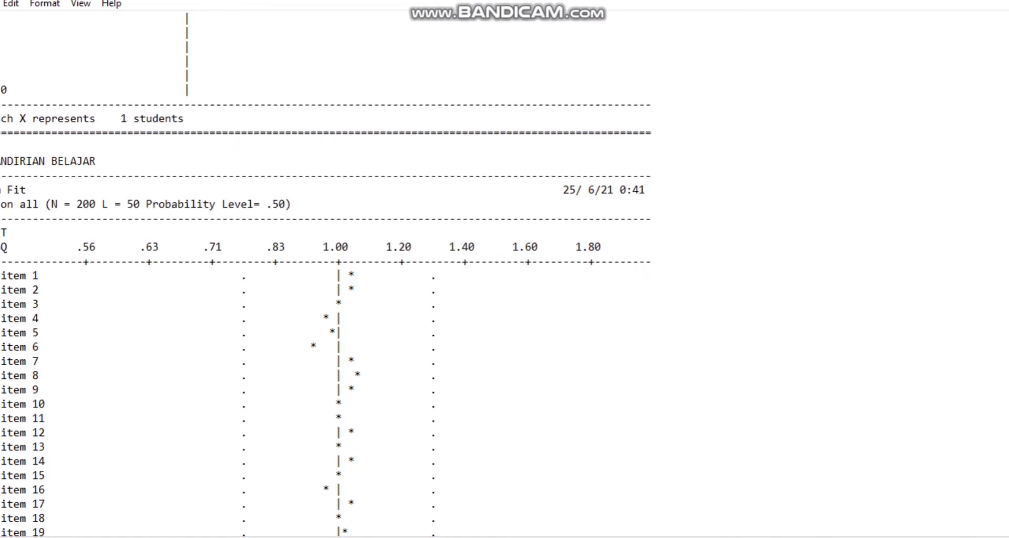
scroll(326, 275, down, 1)
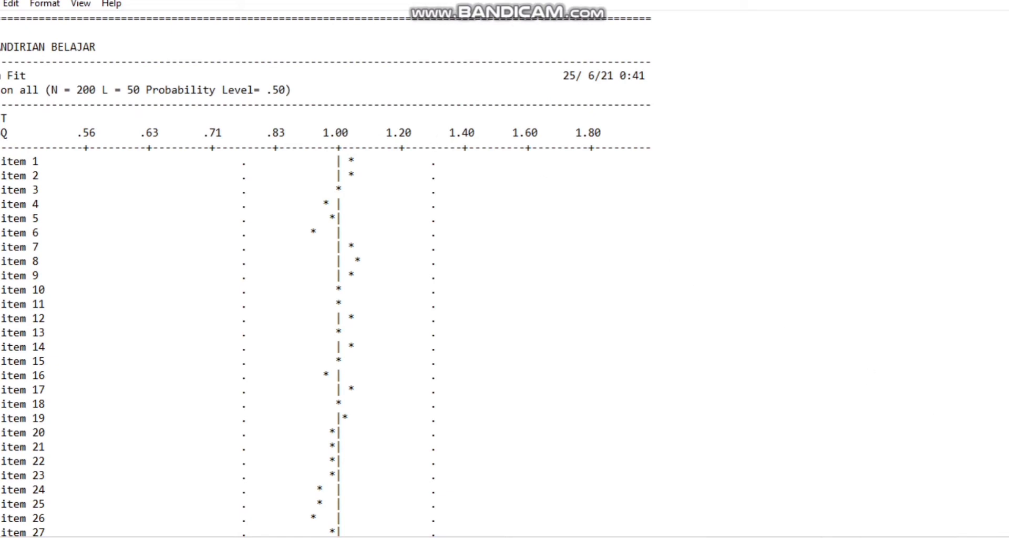
scroll(326, 276, down, 3)
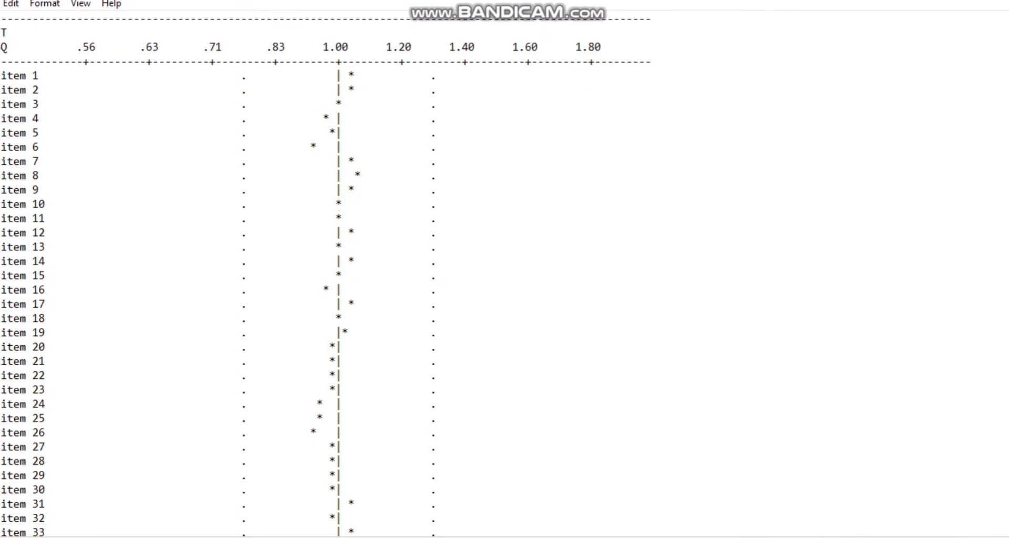
scroll(326, 276, down, 3)
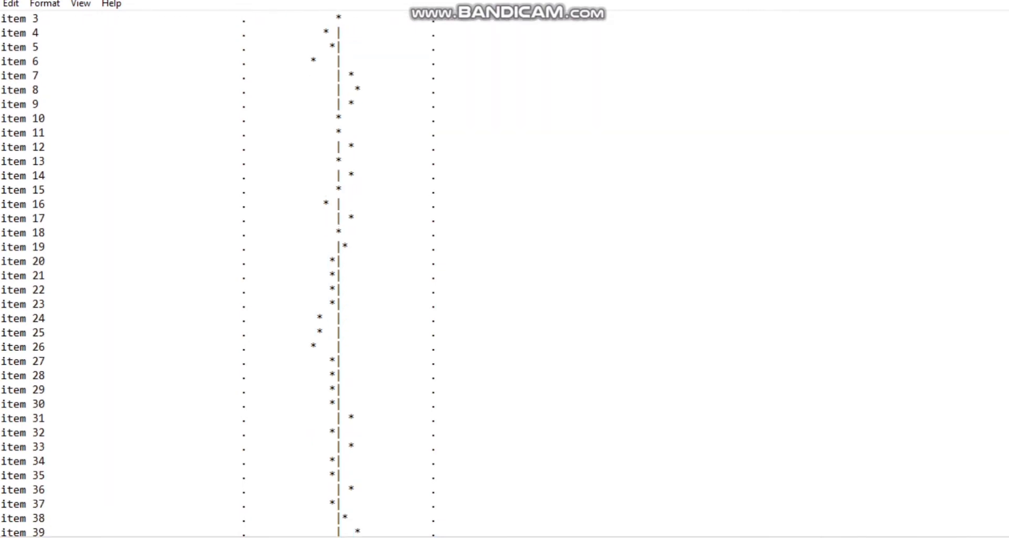
scroll(326, 276, down, 3)
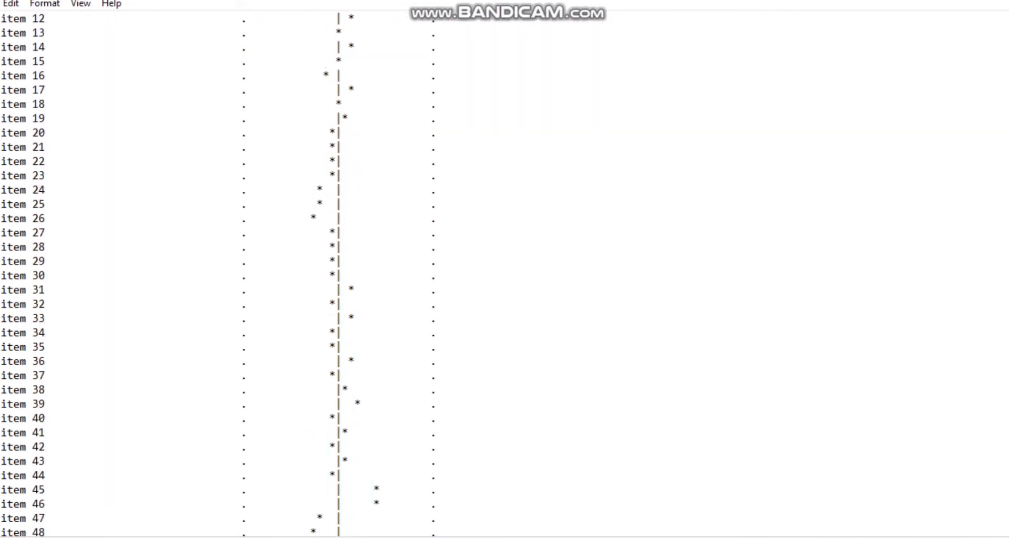
scroll(326, 276, down, 1)
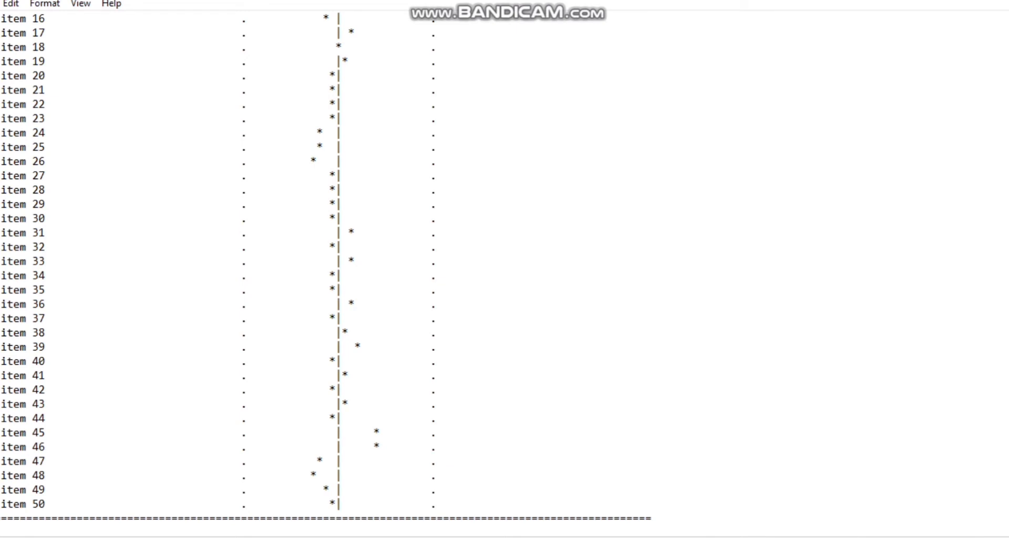
scroll(326, 276, up, 10)
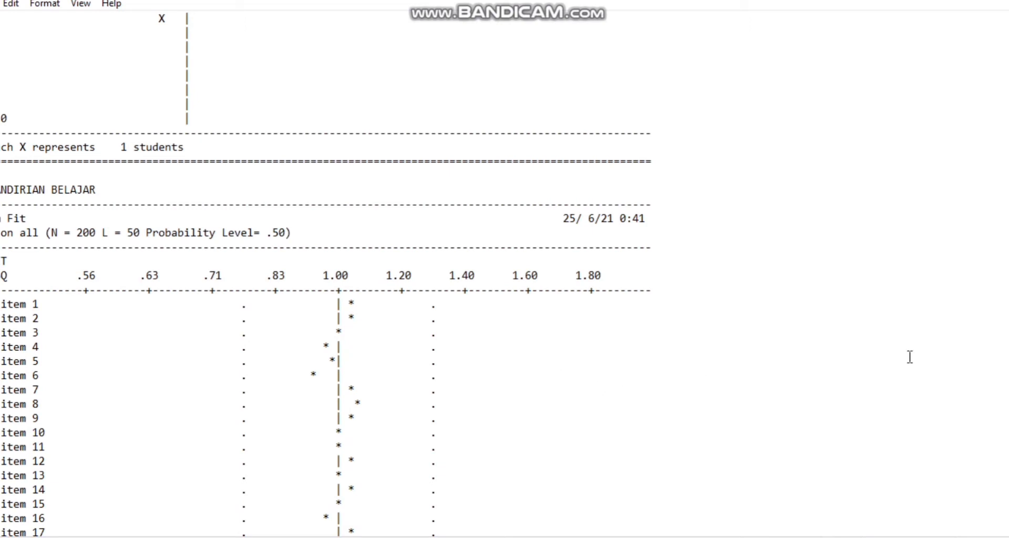
scroll(325, 263, down, 12)
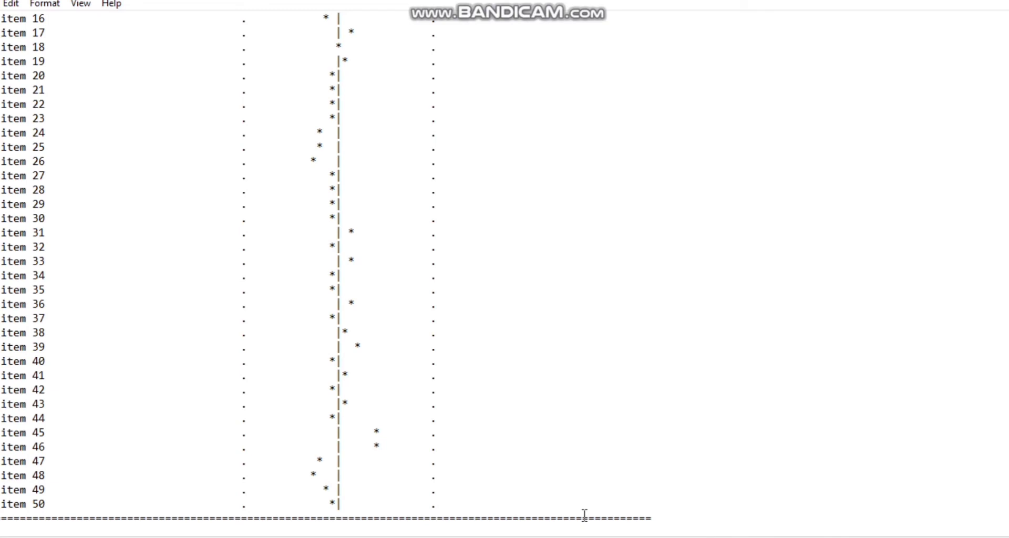
Bring up the Bangkit Data UASit file and examine item 1's score, maximum score, threshold and the error beneath it.
click(572, 537)
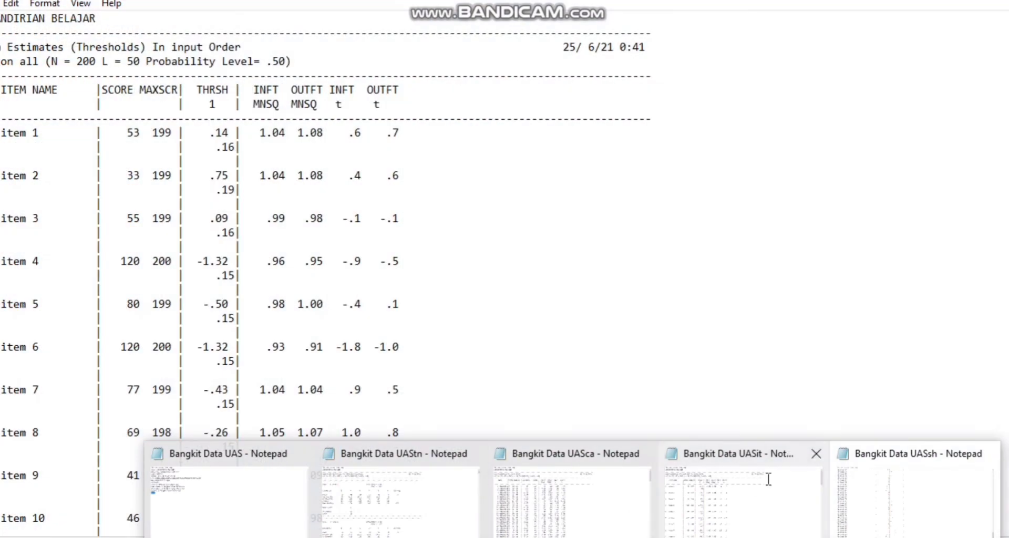
click(767, 478)
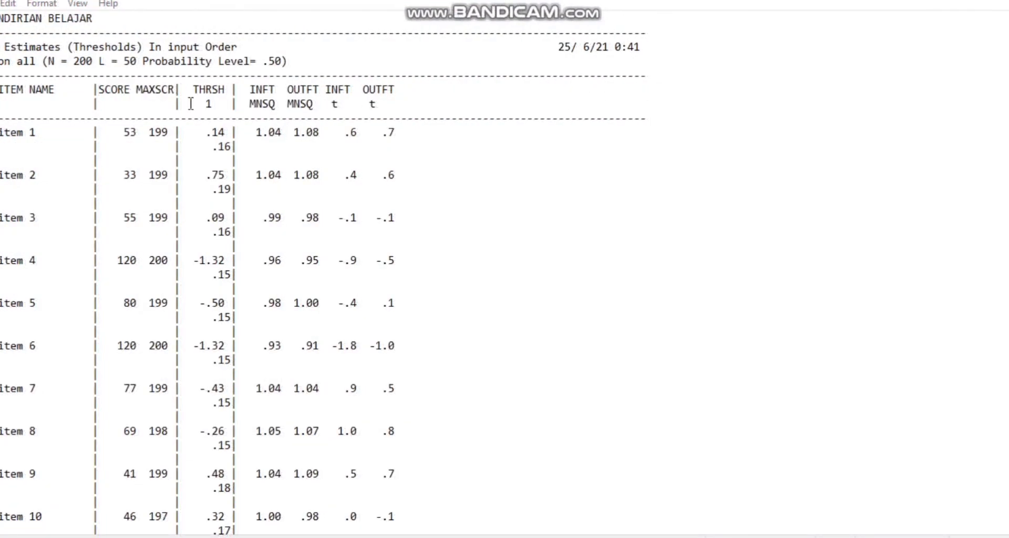
drag(1, 132, 41, 134)
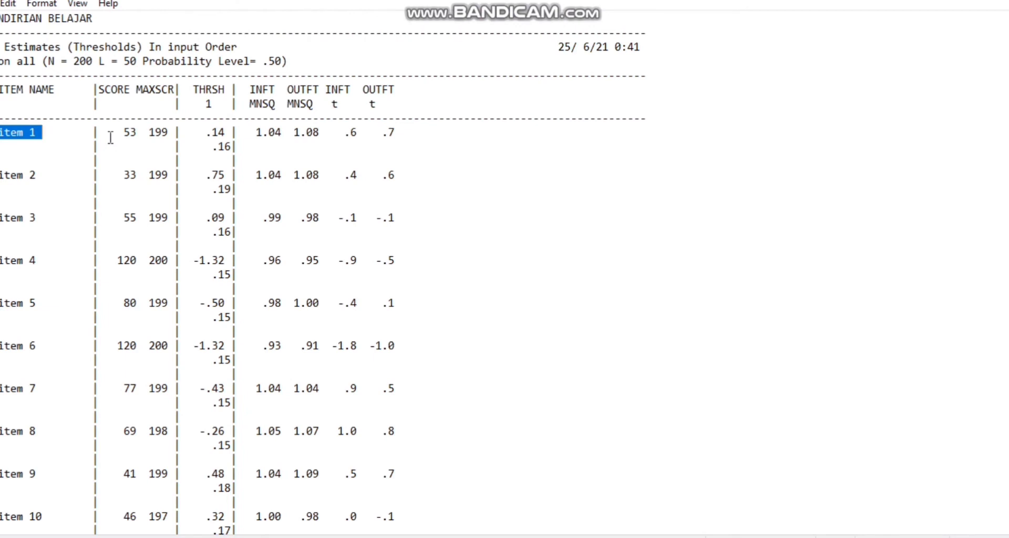
drag(104, 96, 176, 96)
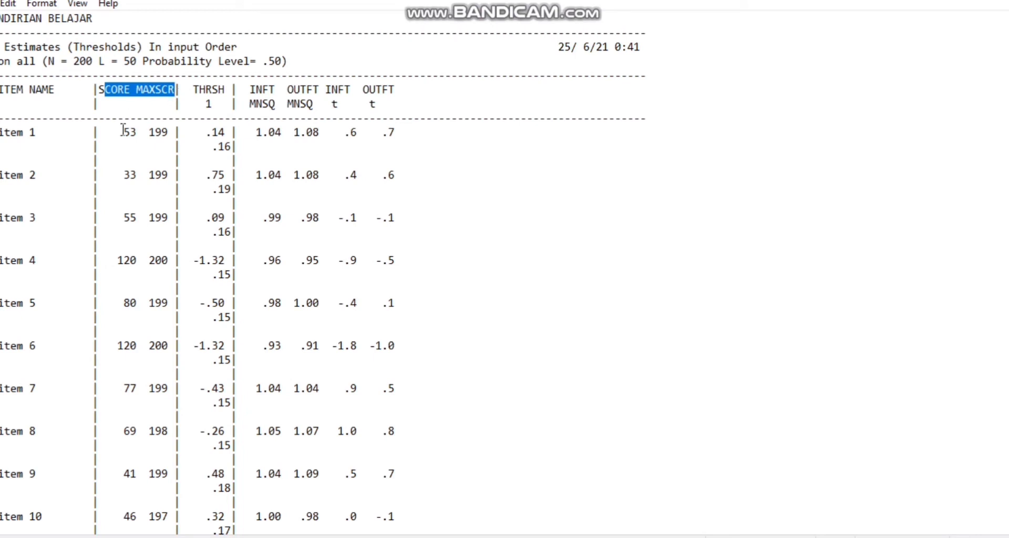
drag(122, 131, 169, 130)
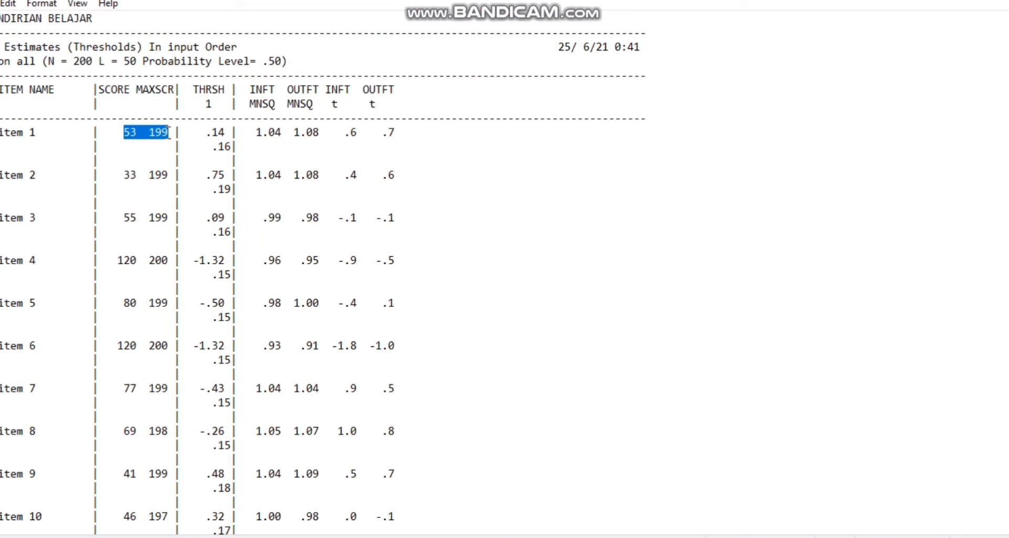
click(195, 130)
drag(195, 130, 231, 132)
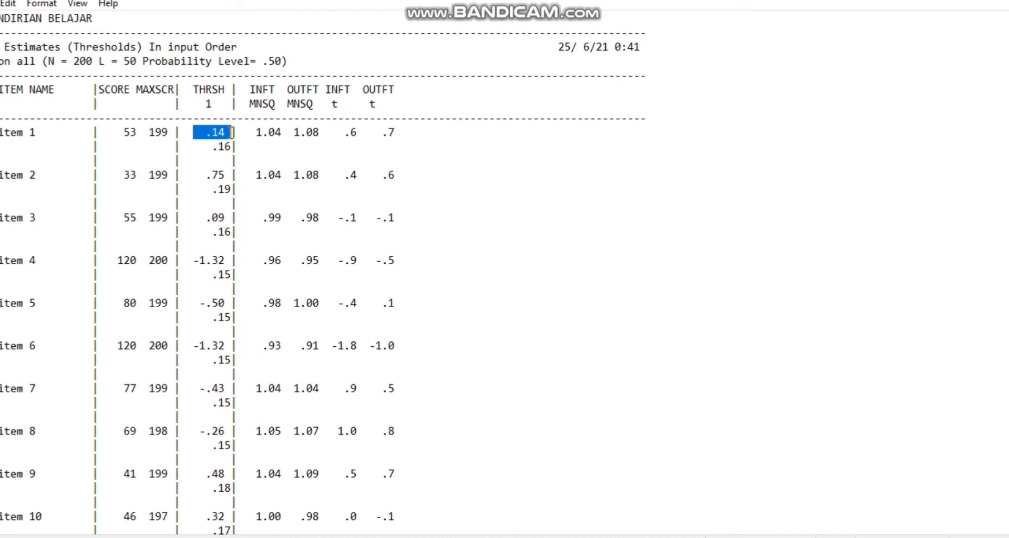
drag(212, 146, 240, 146)
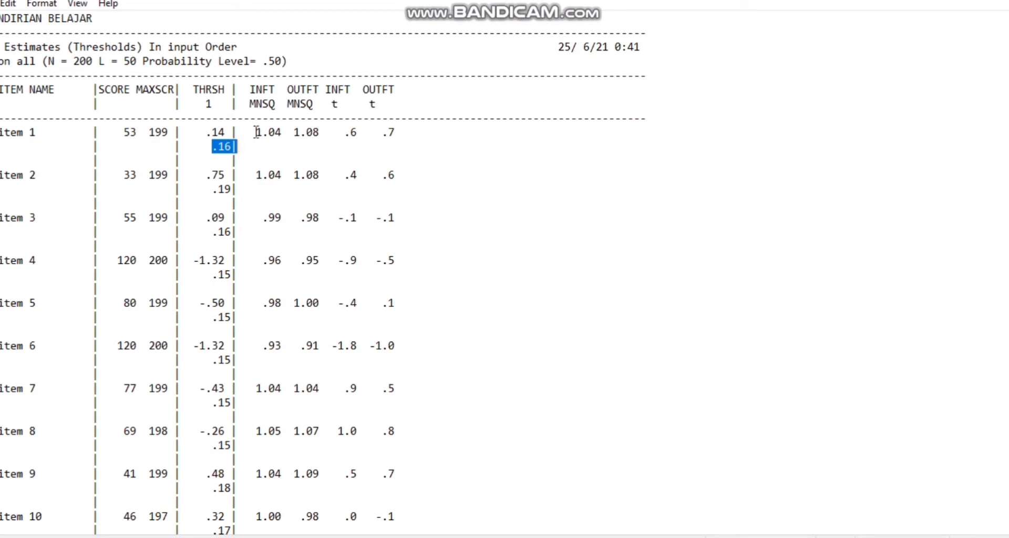
Examine item 1's Infit and Outfit Mean Square values and its Infit t and Outfit t values.
click(257, 132)
drag(257, 131, 286, 131)
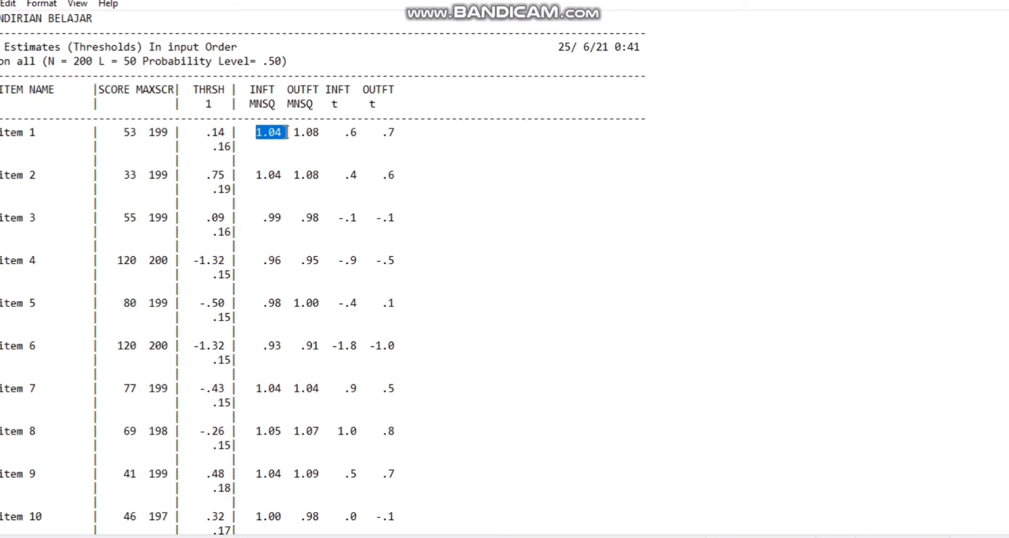
drag(293, 132, 327, 132)
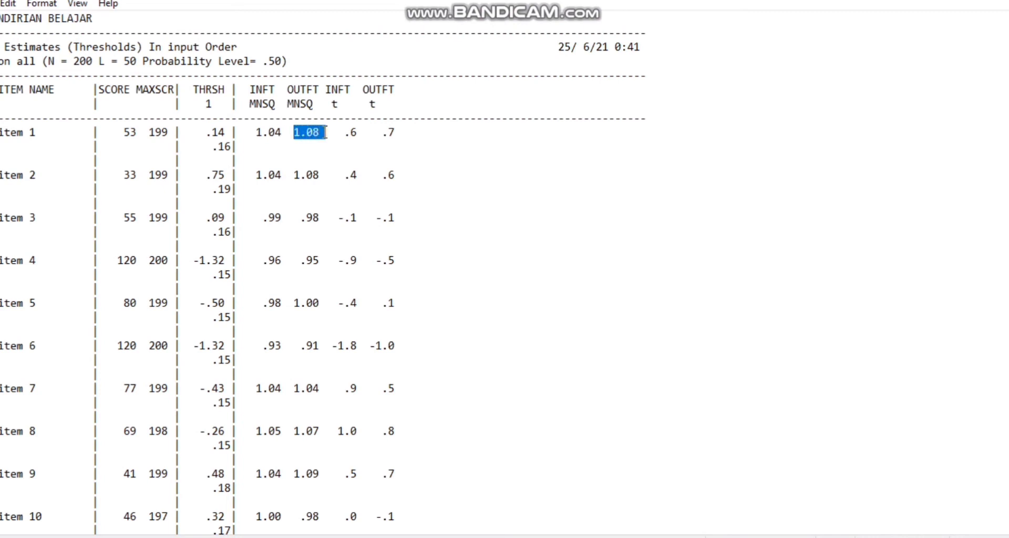
drag(346, 131, 364, 134)
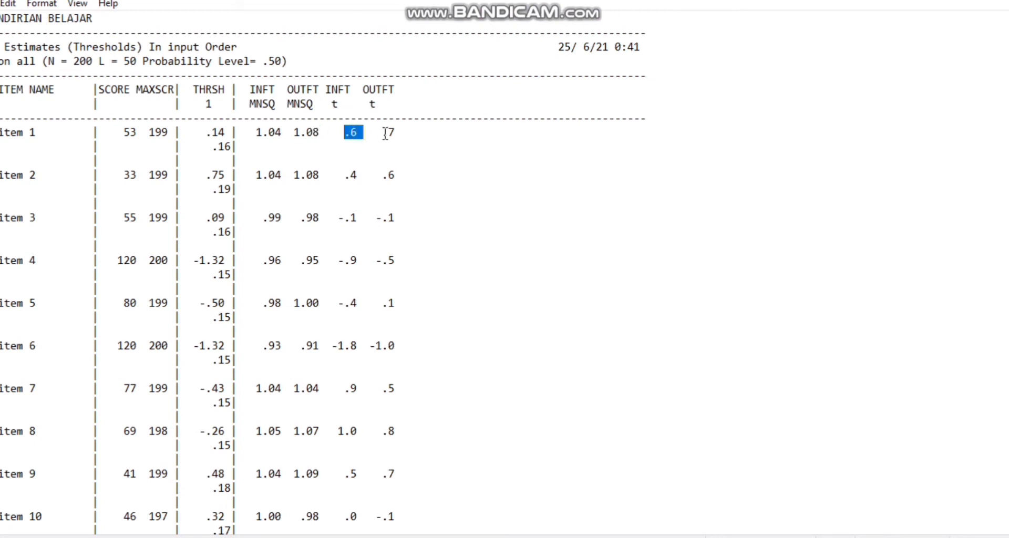
drag(383, 132, 406, 133)
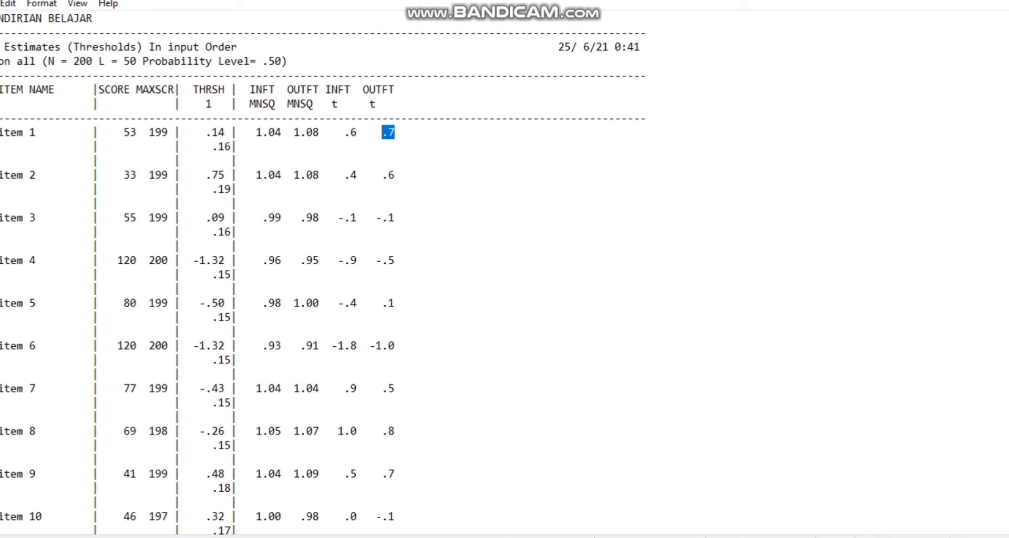
Bring up the Bangkit Data UASca file and examine the first case's name, score, maximum score, estimate and error.
mouse_move(567, 536)
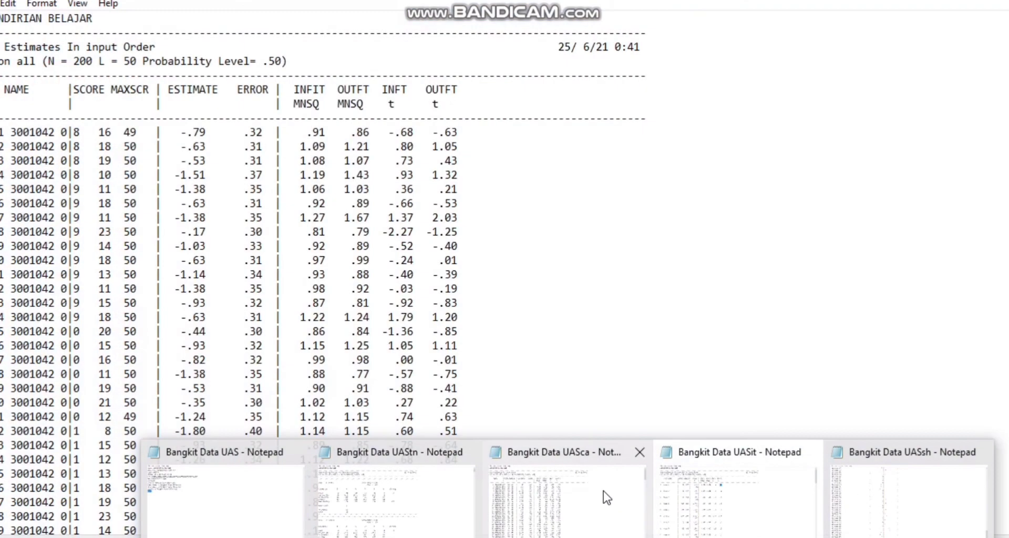
click(592, 497)
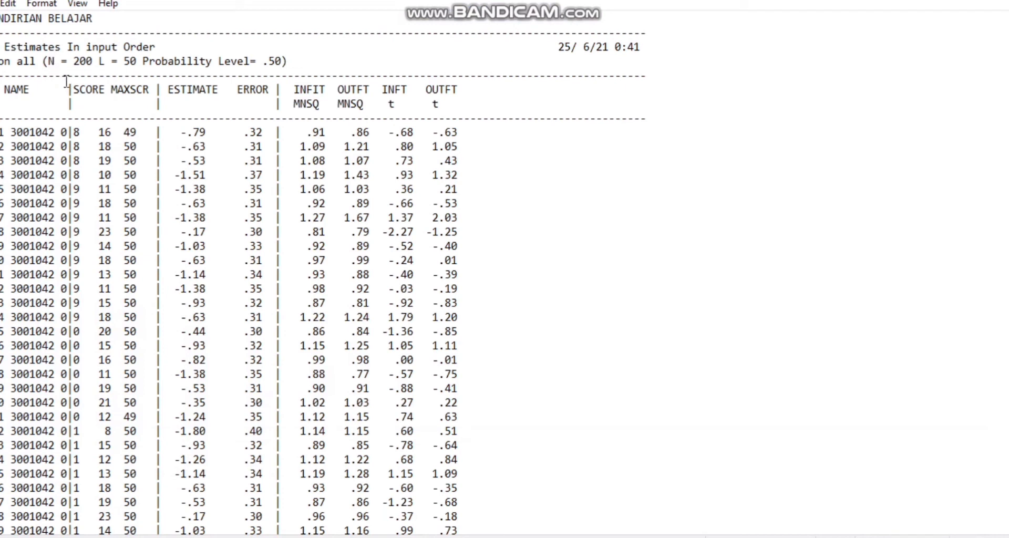
drag(74, 89, 148, 95)
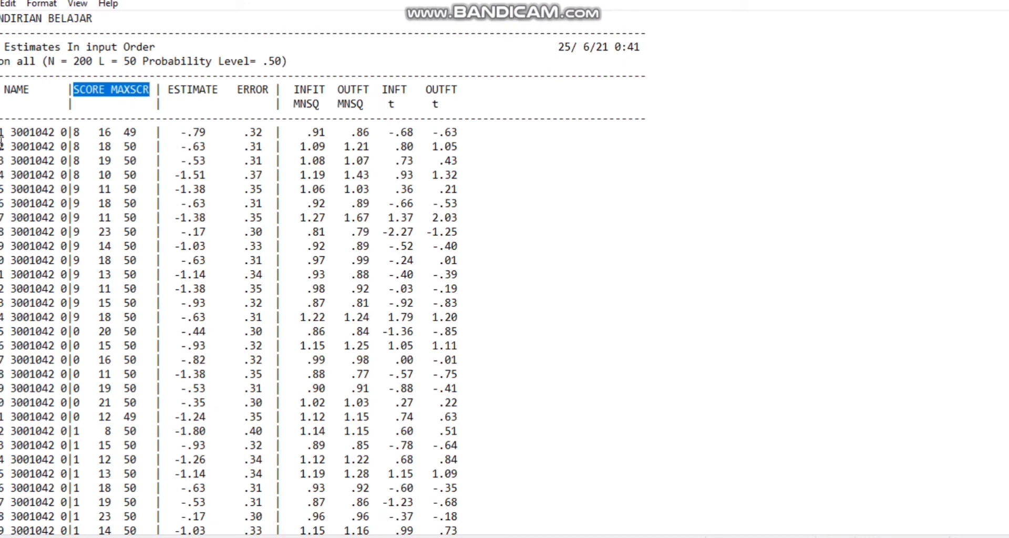
drag(10, 132, 58, 132)
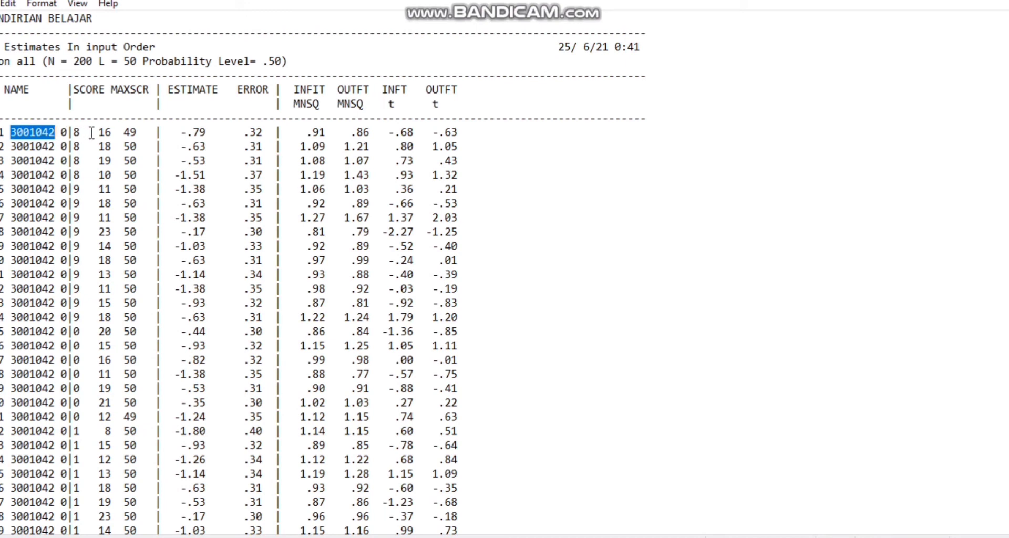
drag(92, 132, 141, 131)
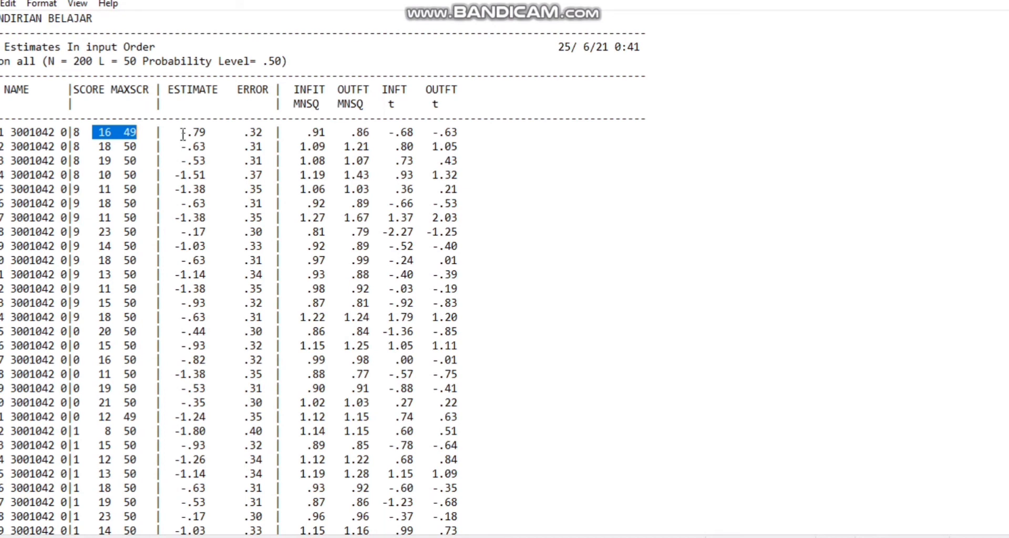
drag(174, 104, 272, 90)
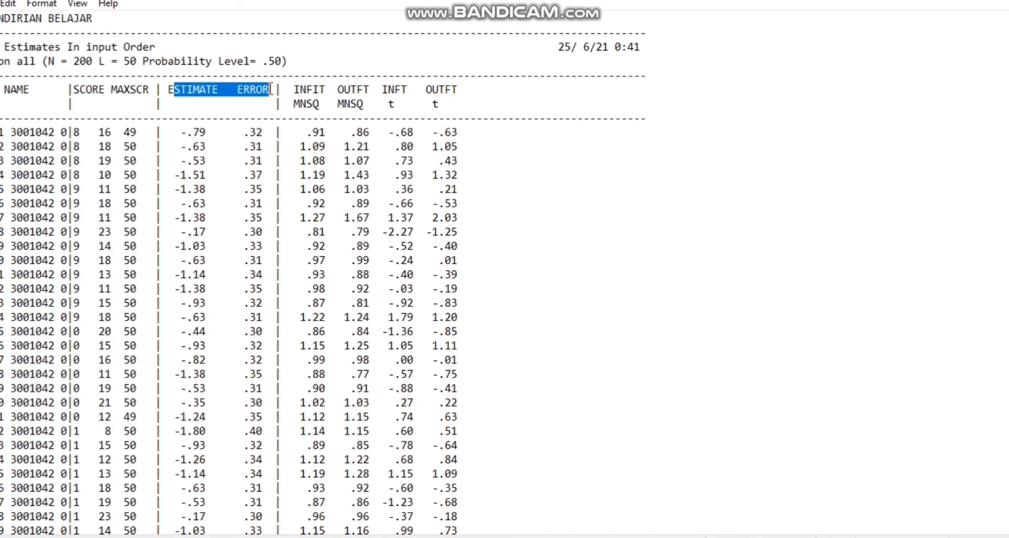
click(181, 132)
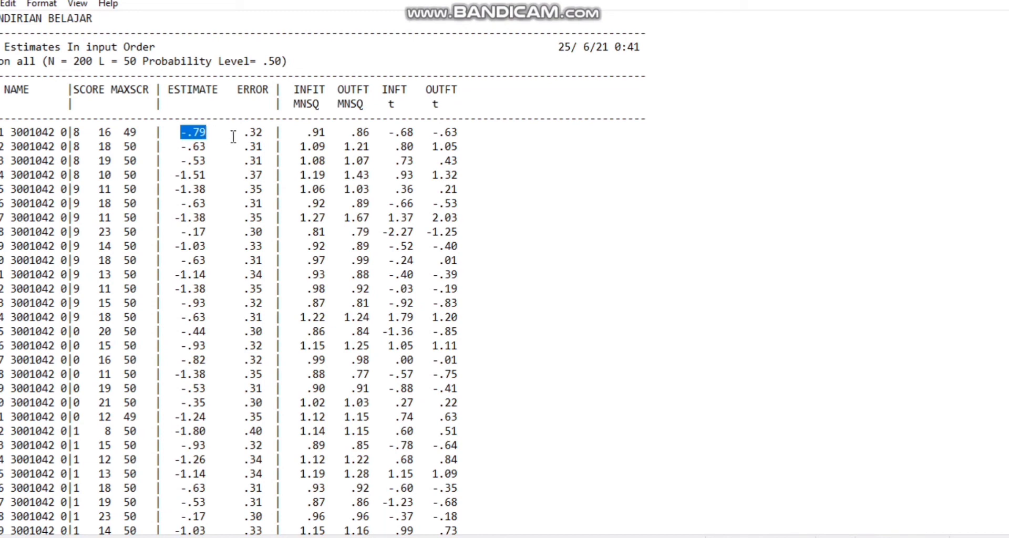
drag(243, 131, 261, 136)
drag(182, 136, 214, 136)
Examine the first case's Infit and Outfit Mean Square values and its Infit t and Outfit t values.
drag(300, 133, 328, 130)
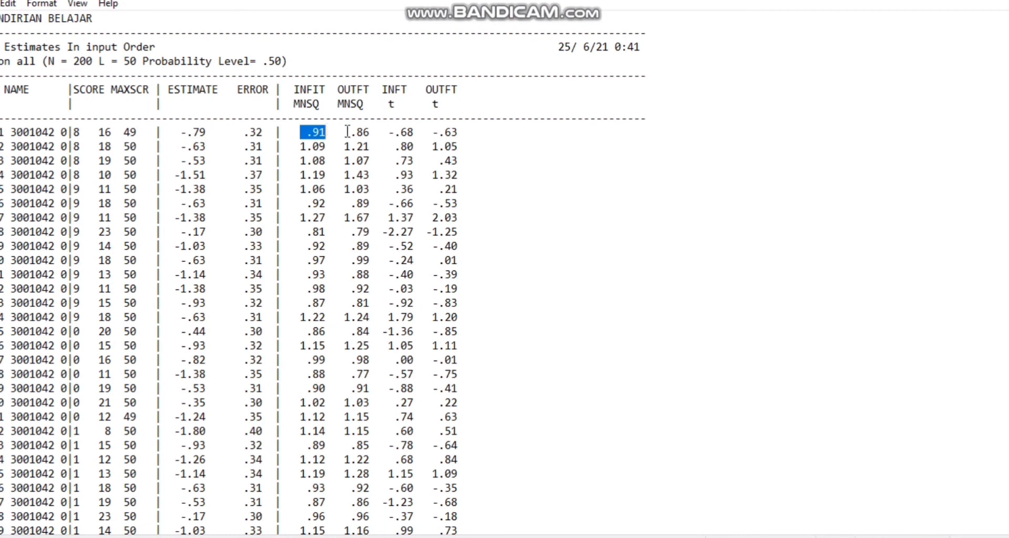
drag(347, 131, 372, 131)
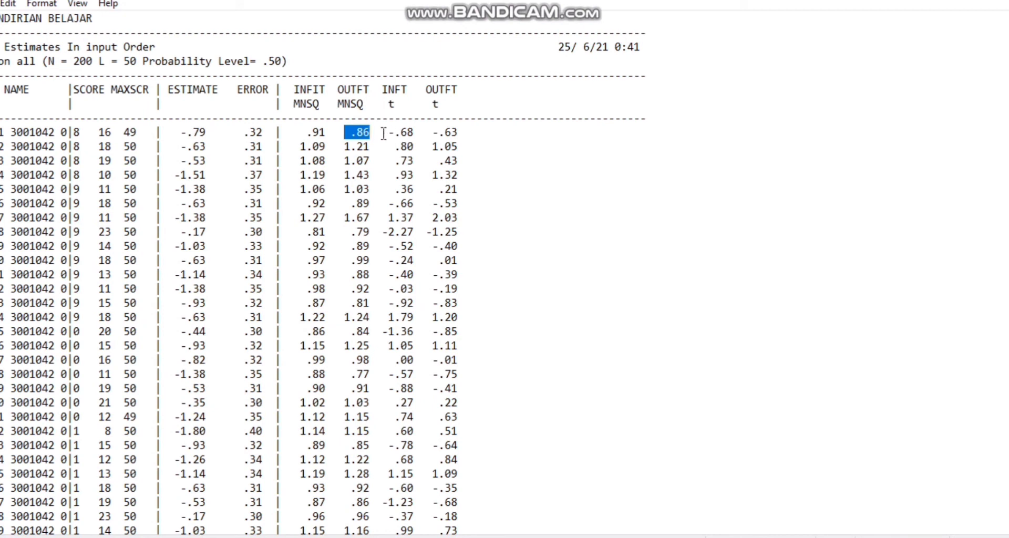
drag(382, 132, 419, 132)
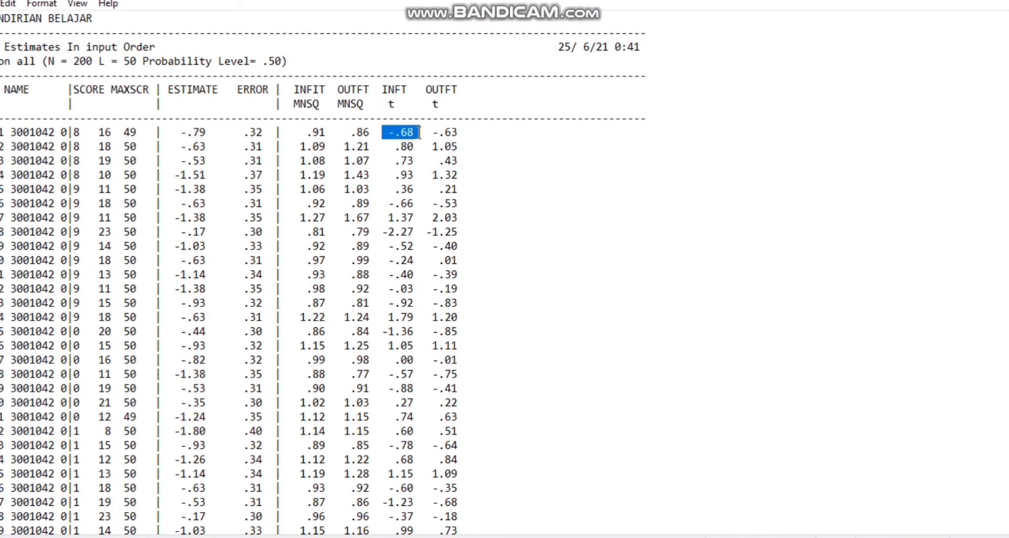
drag(426, 132, 461, 132)
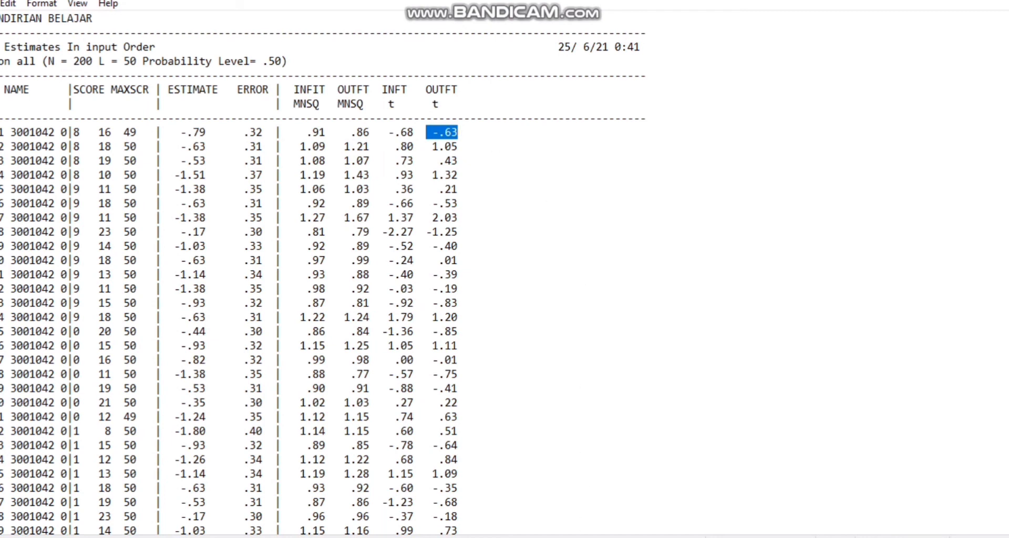
Bring up the Bangkit Data UAStn file and examine item 1's response counts for options A and B and its keyed option C.
mouse_move(570, 536)
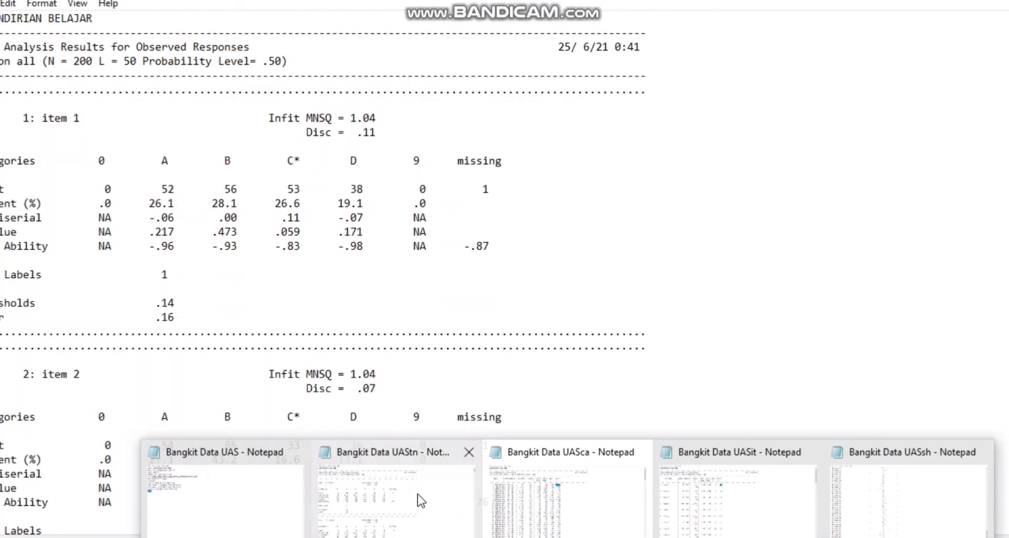
click(417, 499)
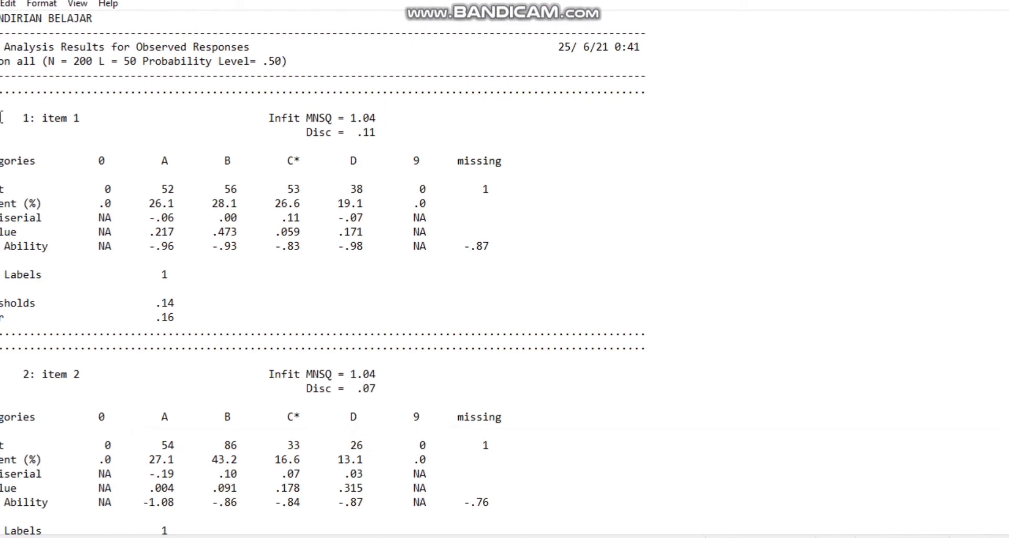
drag(19, 117, 89, 120)
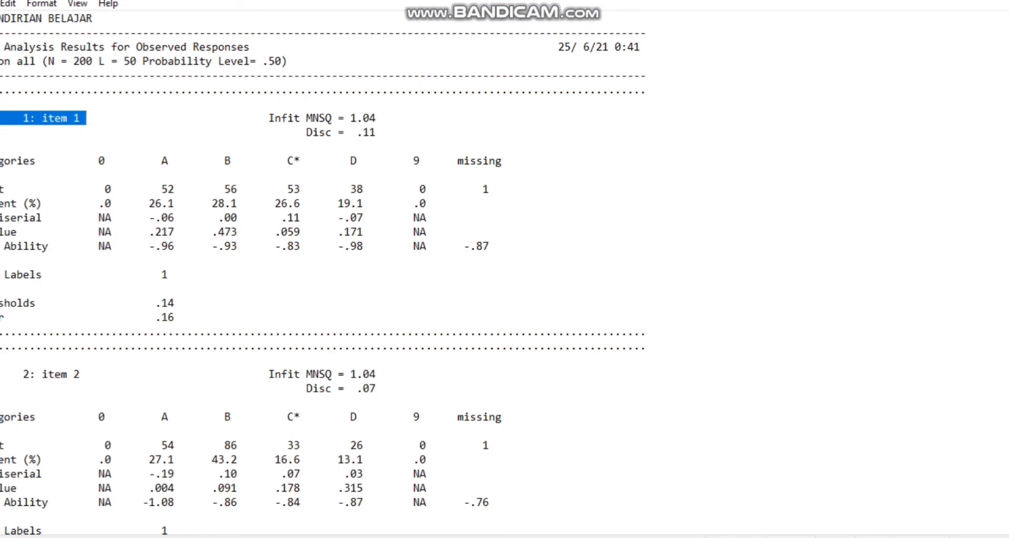
drag(1, 189, 11, 188)
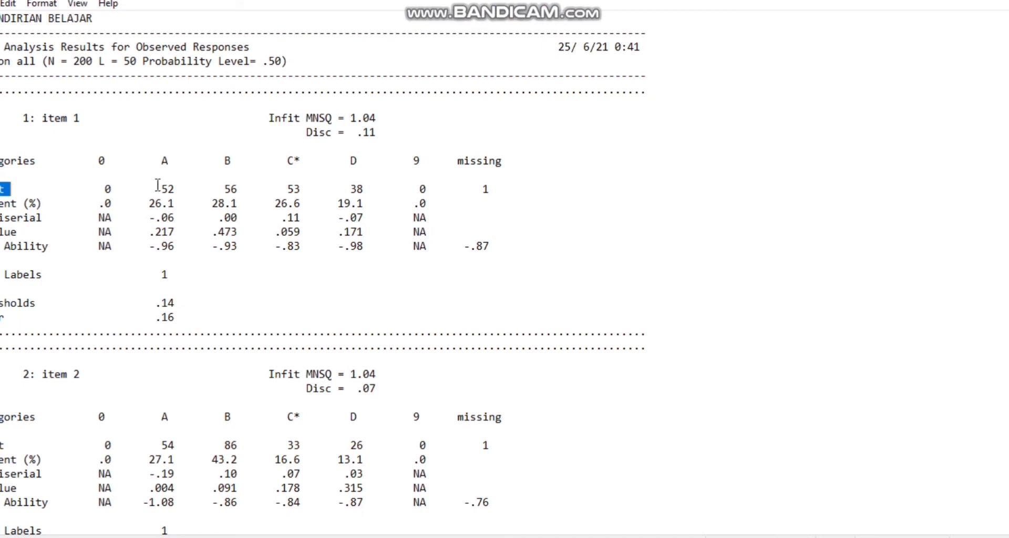
drag(157, 187, 180, 187)
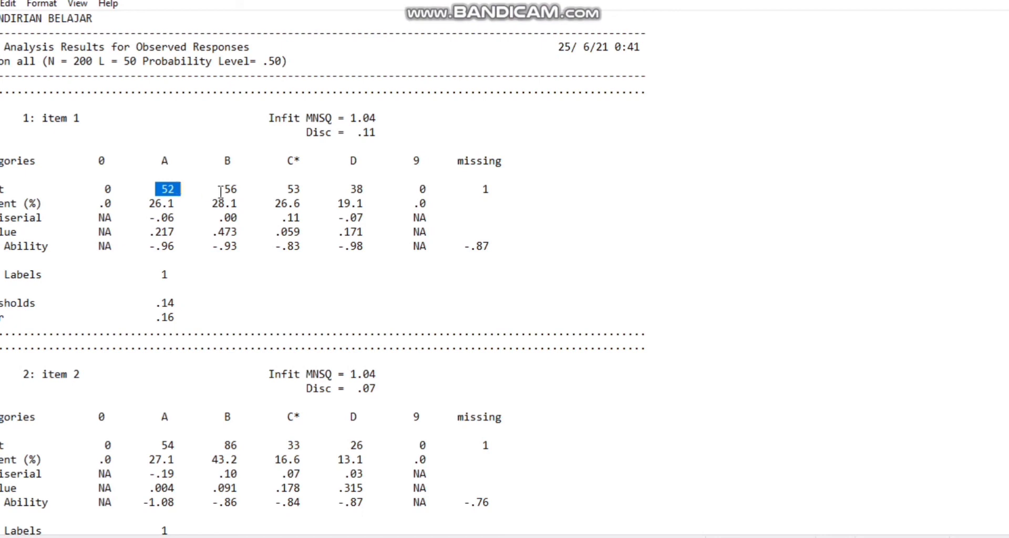
drag(221, 190, 245, 190)
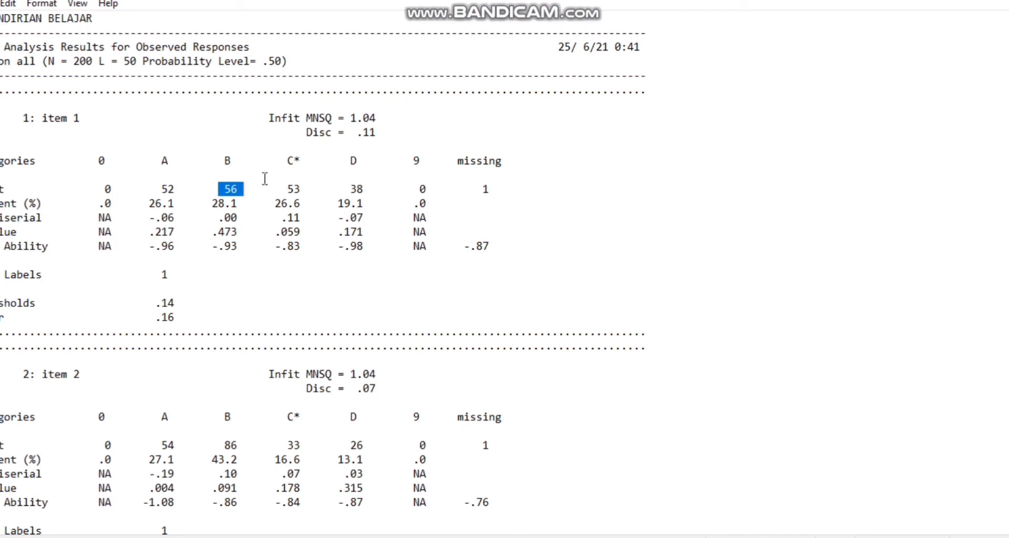
drag(287, 161, 305, 166)
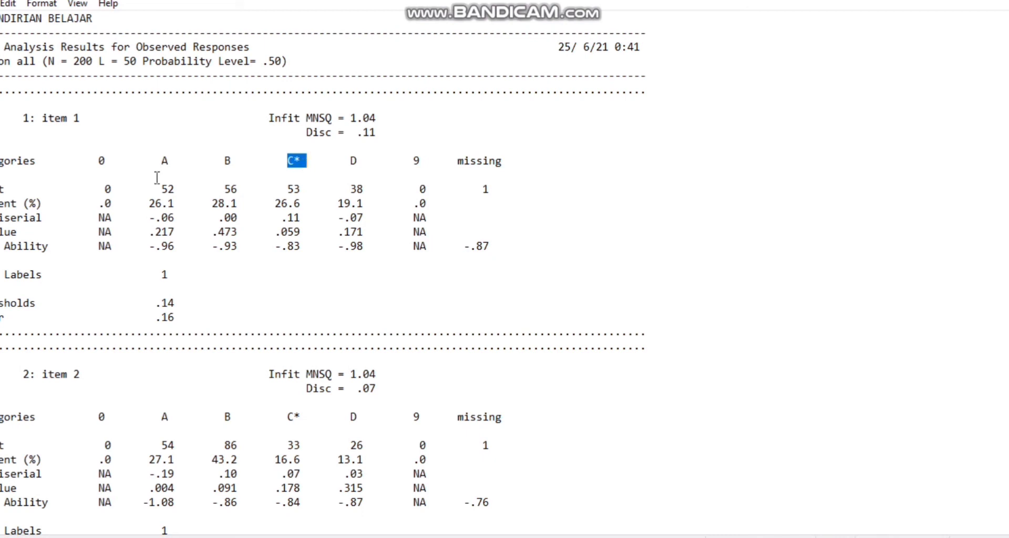
Examine item 1's percent, point-biserial and mean ability rows, including the percent and point-biserial values of keyed option C.
drag(1, 203, 43, 200)
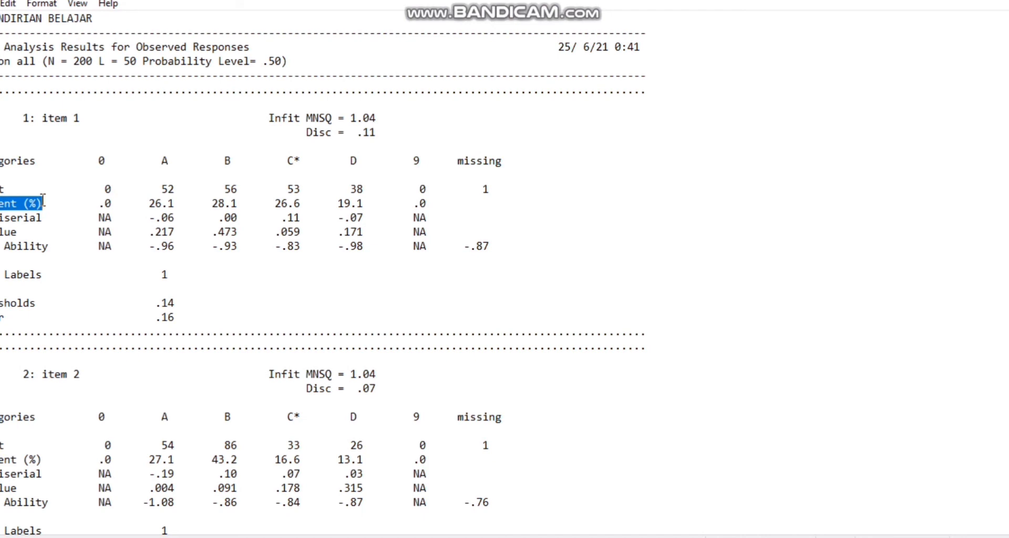
drag(1, 218, 45, 221)
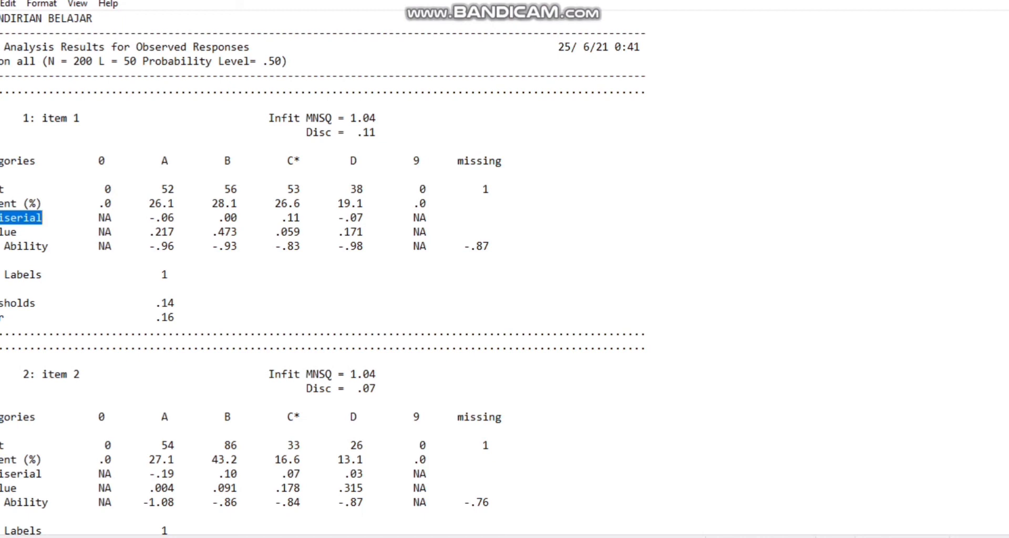
drag(1, 246, 51, 248)
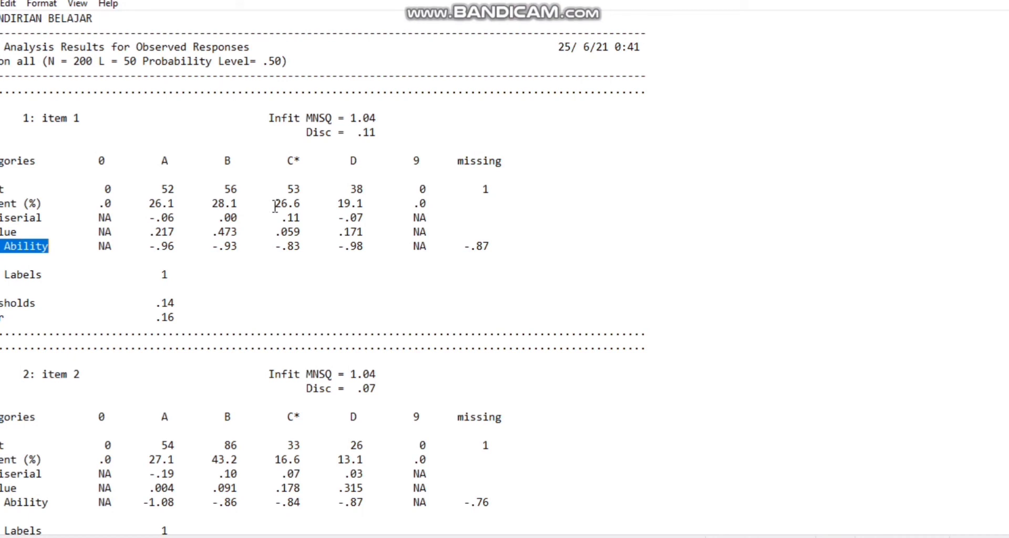
drag(274, 206, 305, 207)
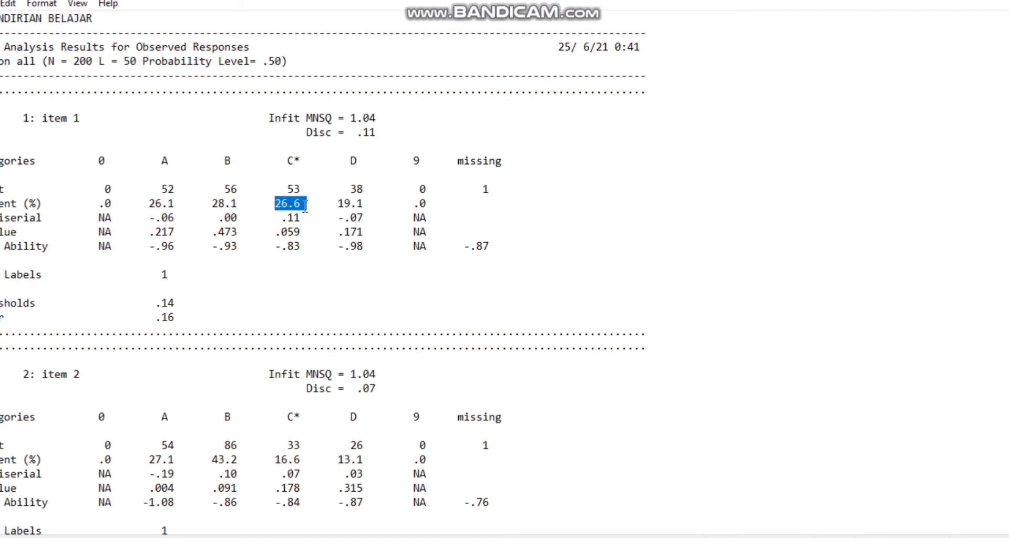
drag(286, 219, 304, 219)
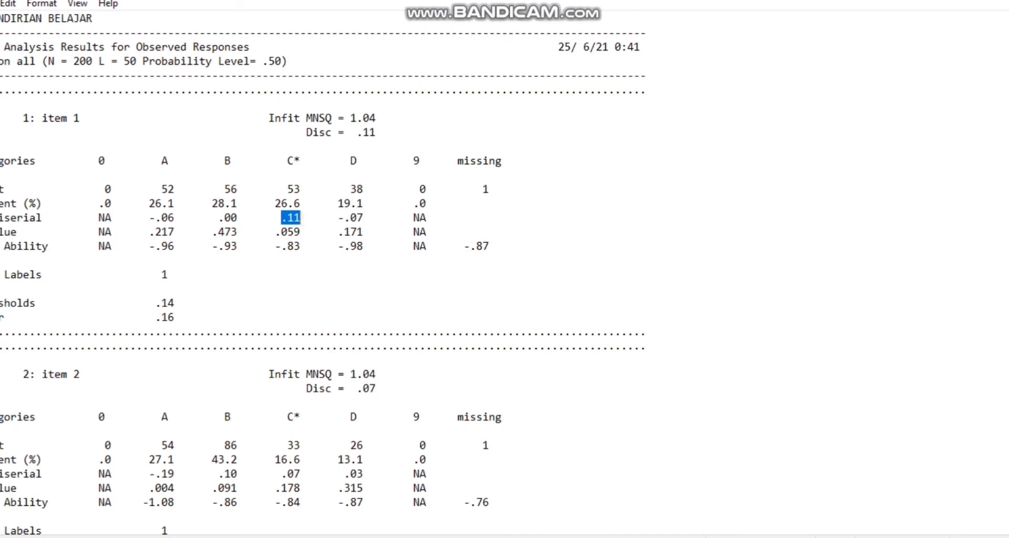
Examine the internal consistency value in the test summary after item 50 in the Bangkit Data UAStn file.
scroll(323, 266, down, 20)
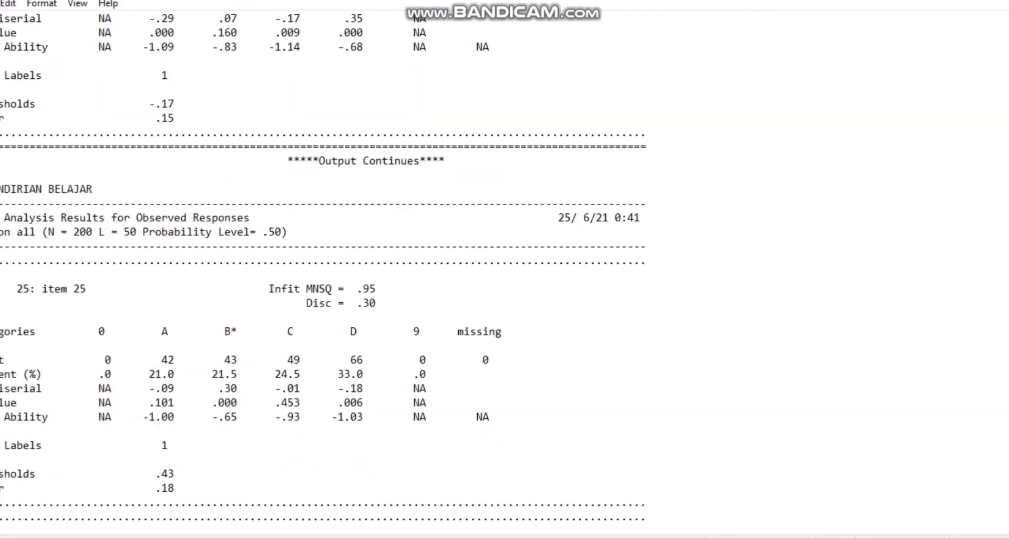
scroll(323, 265, down, 20)
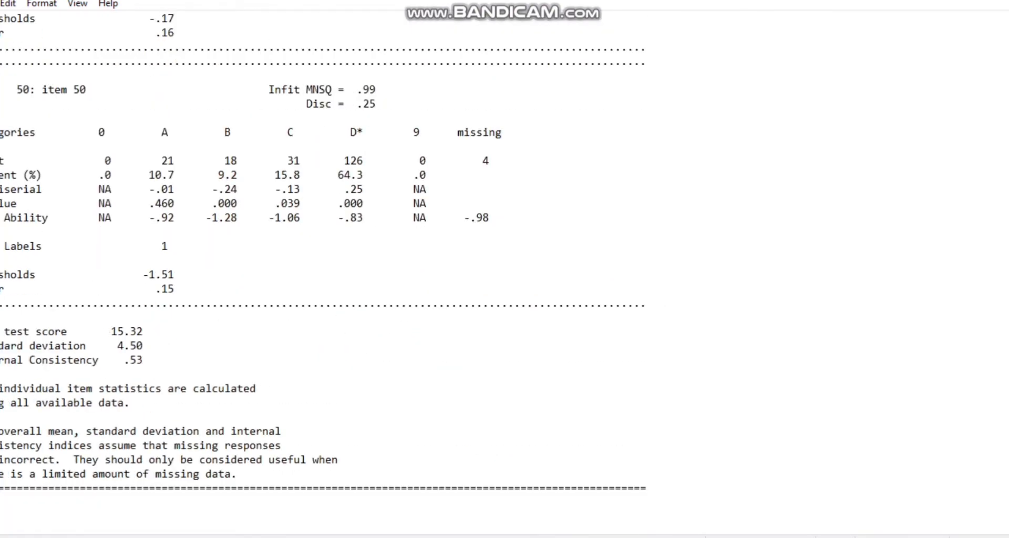
drag(1, 360, 144, 361)
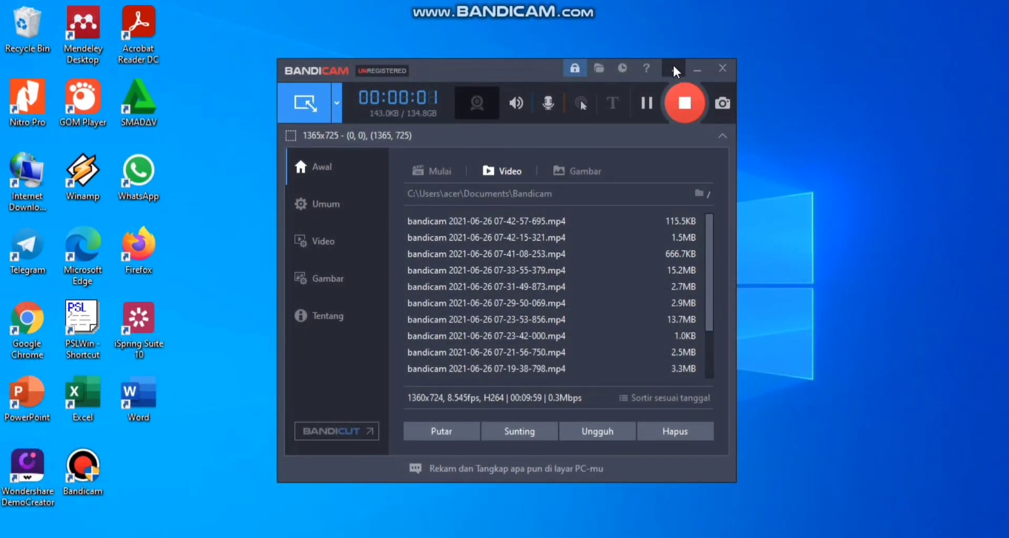
click(674, 69)
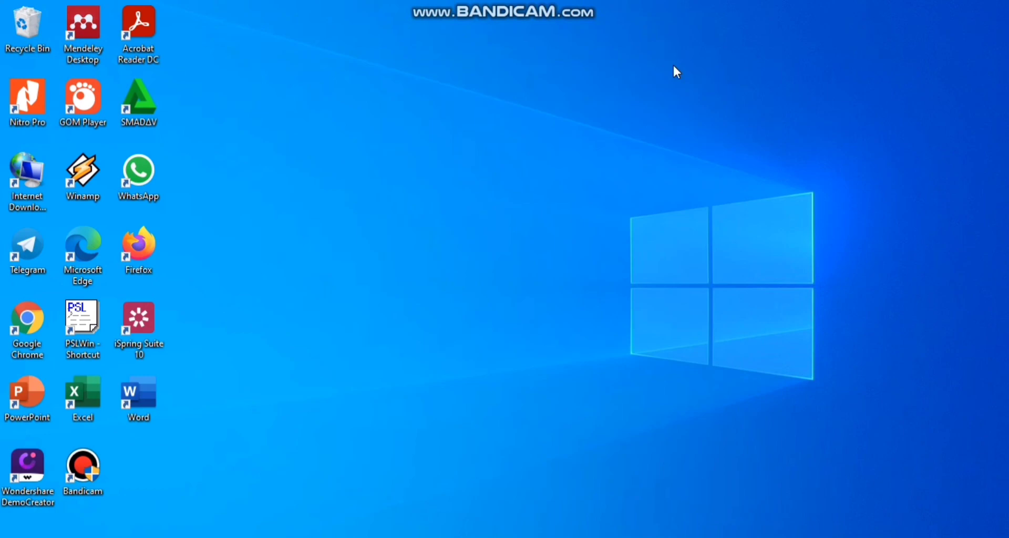